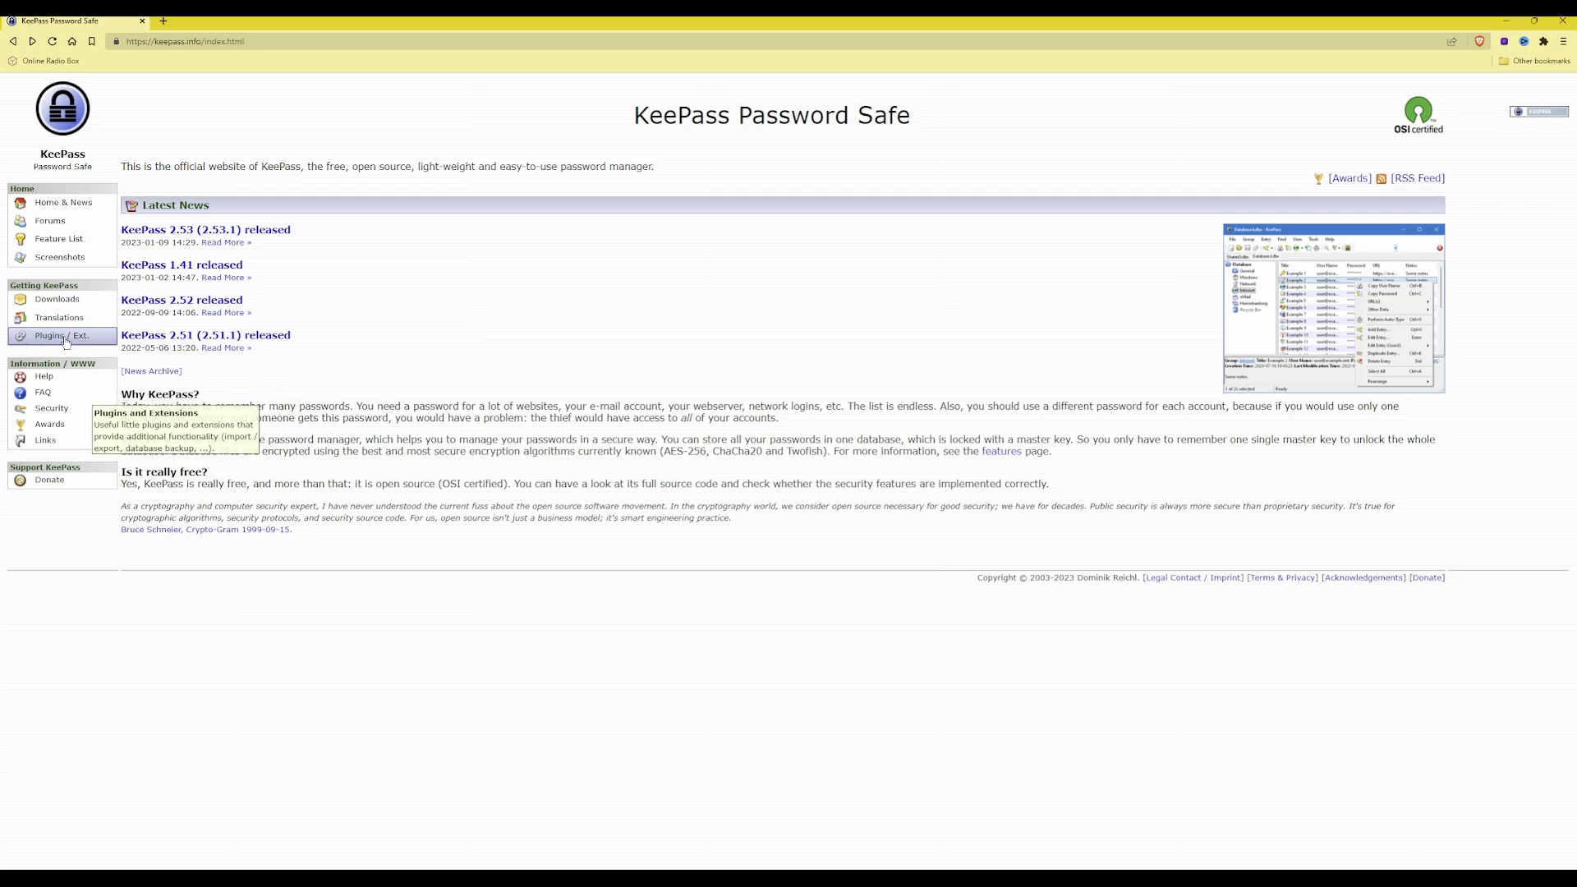
- Find the KeePassOTP plugin among the KeePass plugins and extensions and open its website
left_click(67, 342)
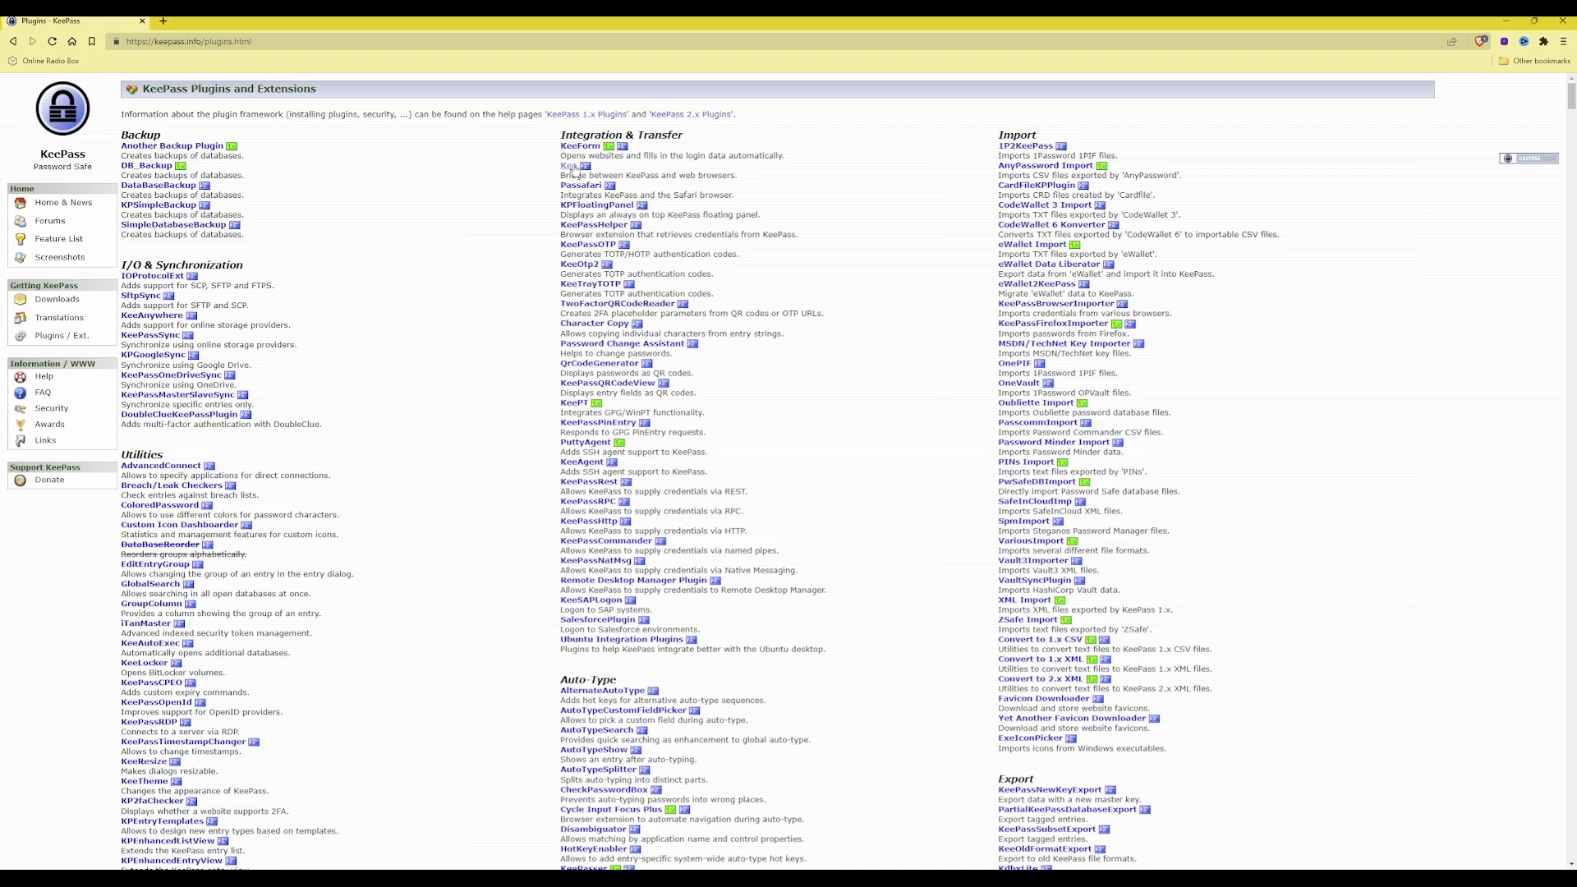
left_click(597, 250)
left_click(601, 246)
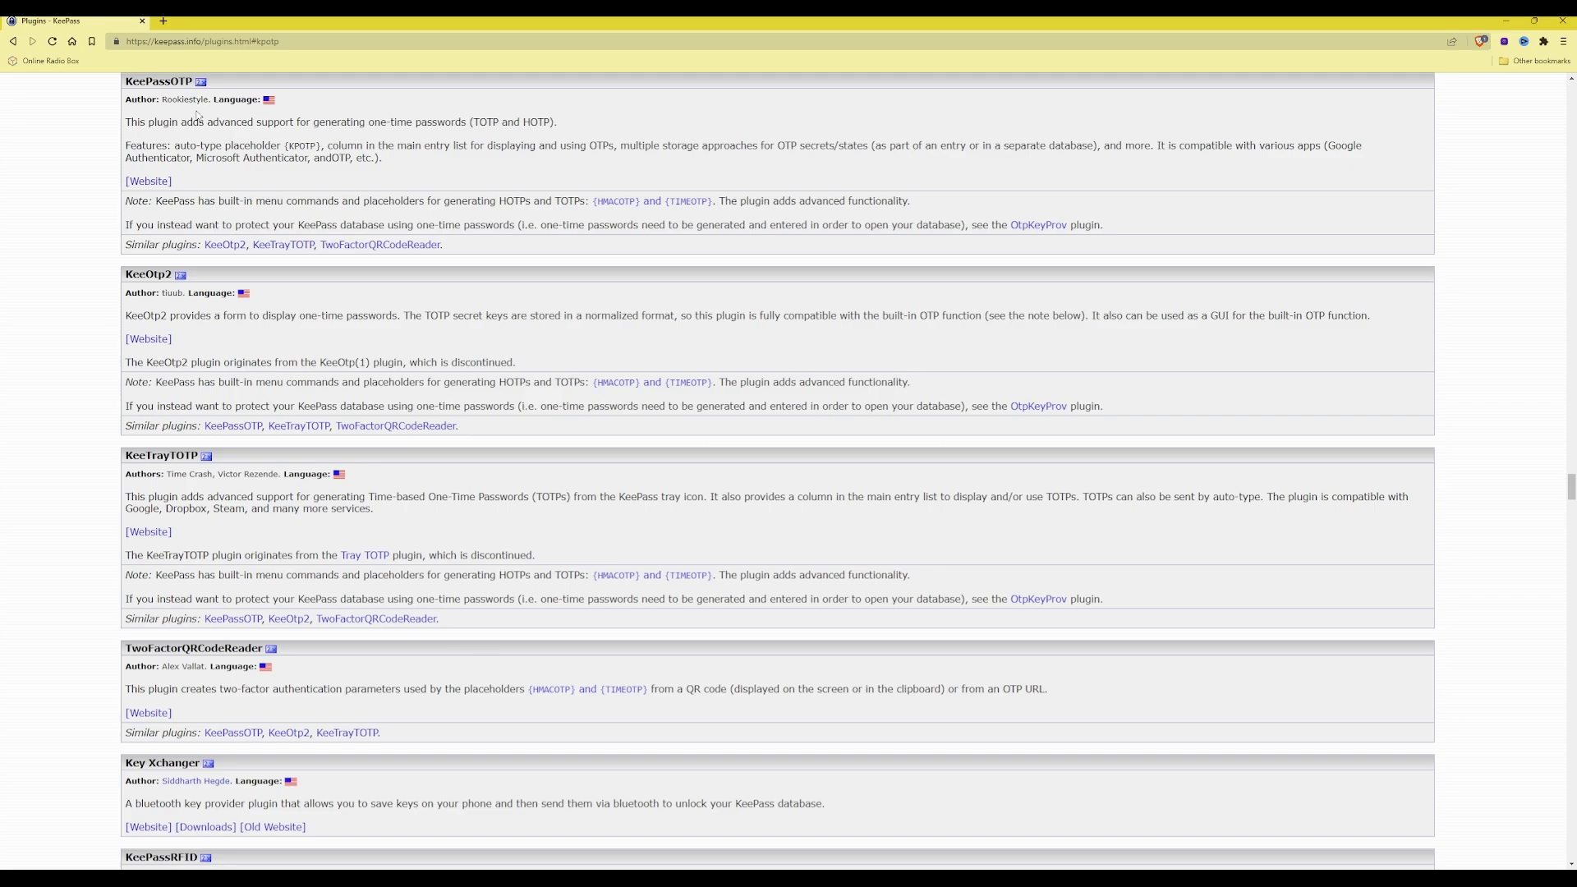
left_click(152, 182)
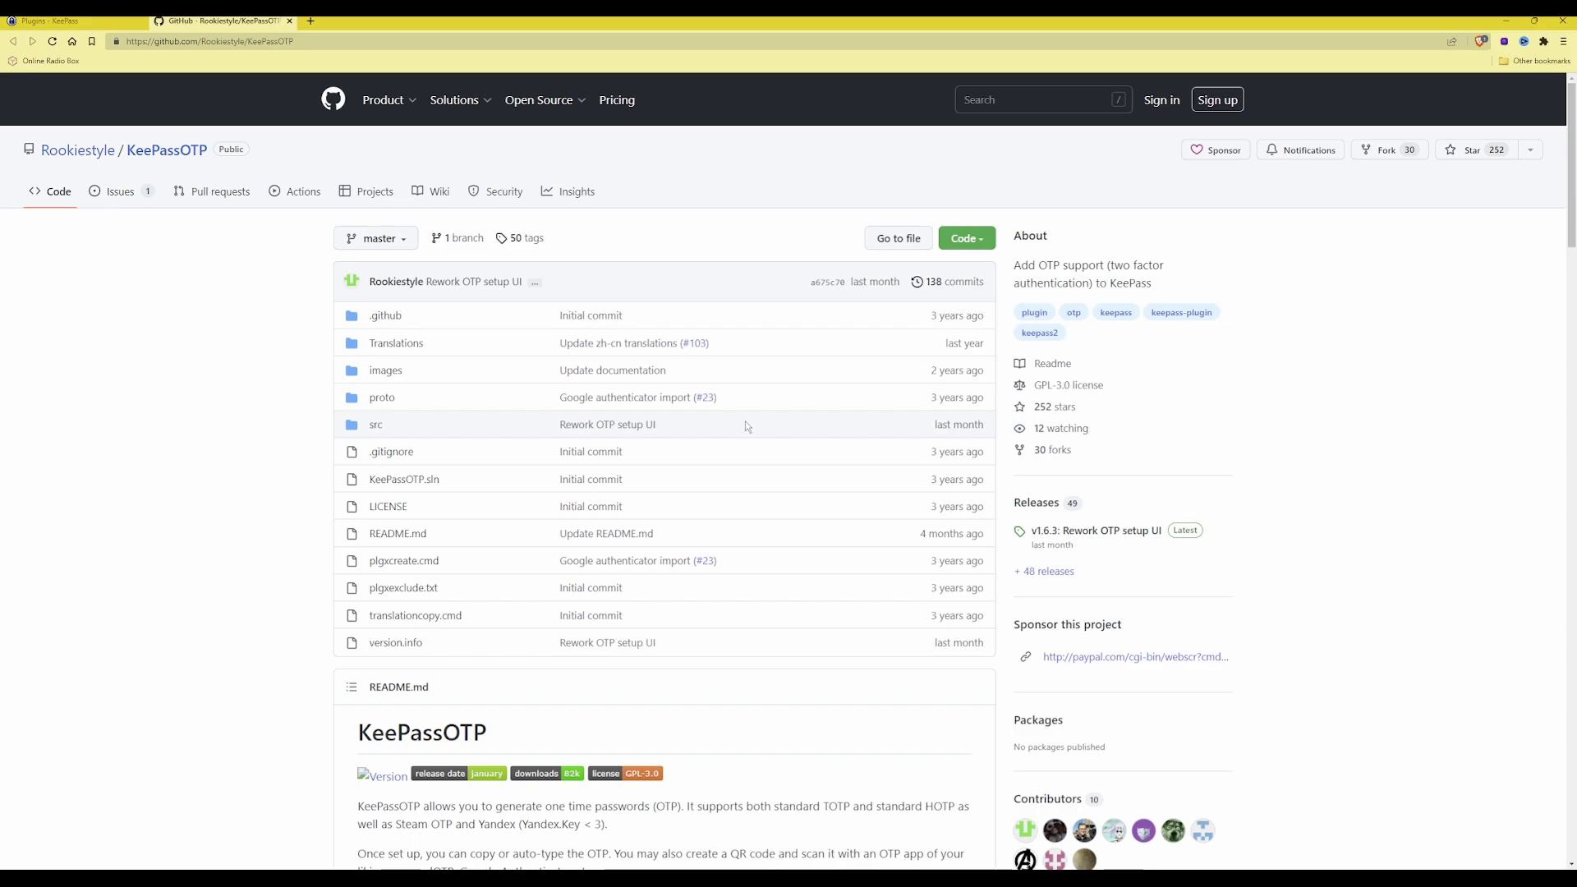
- Download the newest KeePassOTP release using the README's Download & updates section
scroll(743, 430, "down", 10)
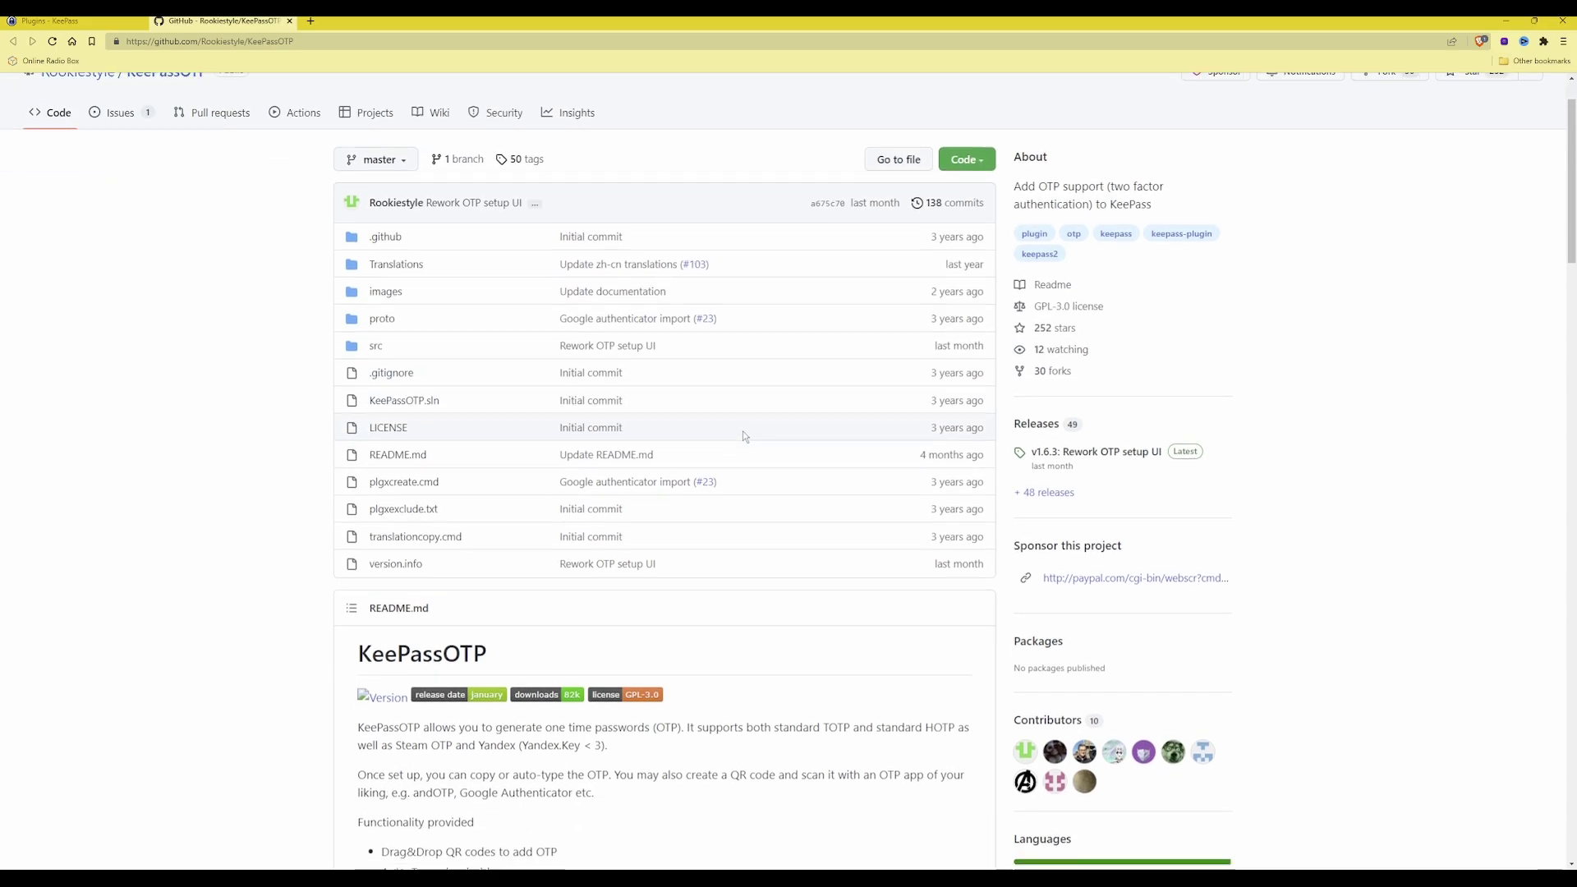
scroll(454, 321, "down", 1)
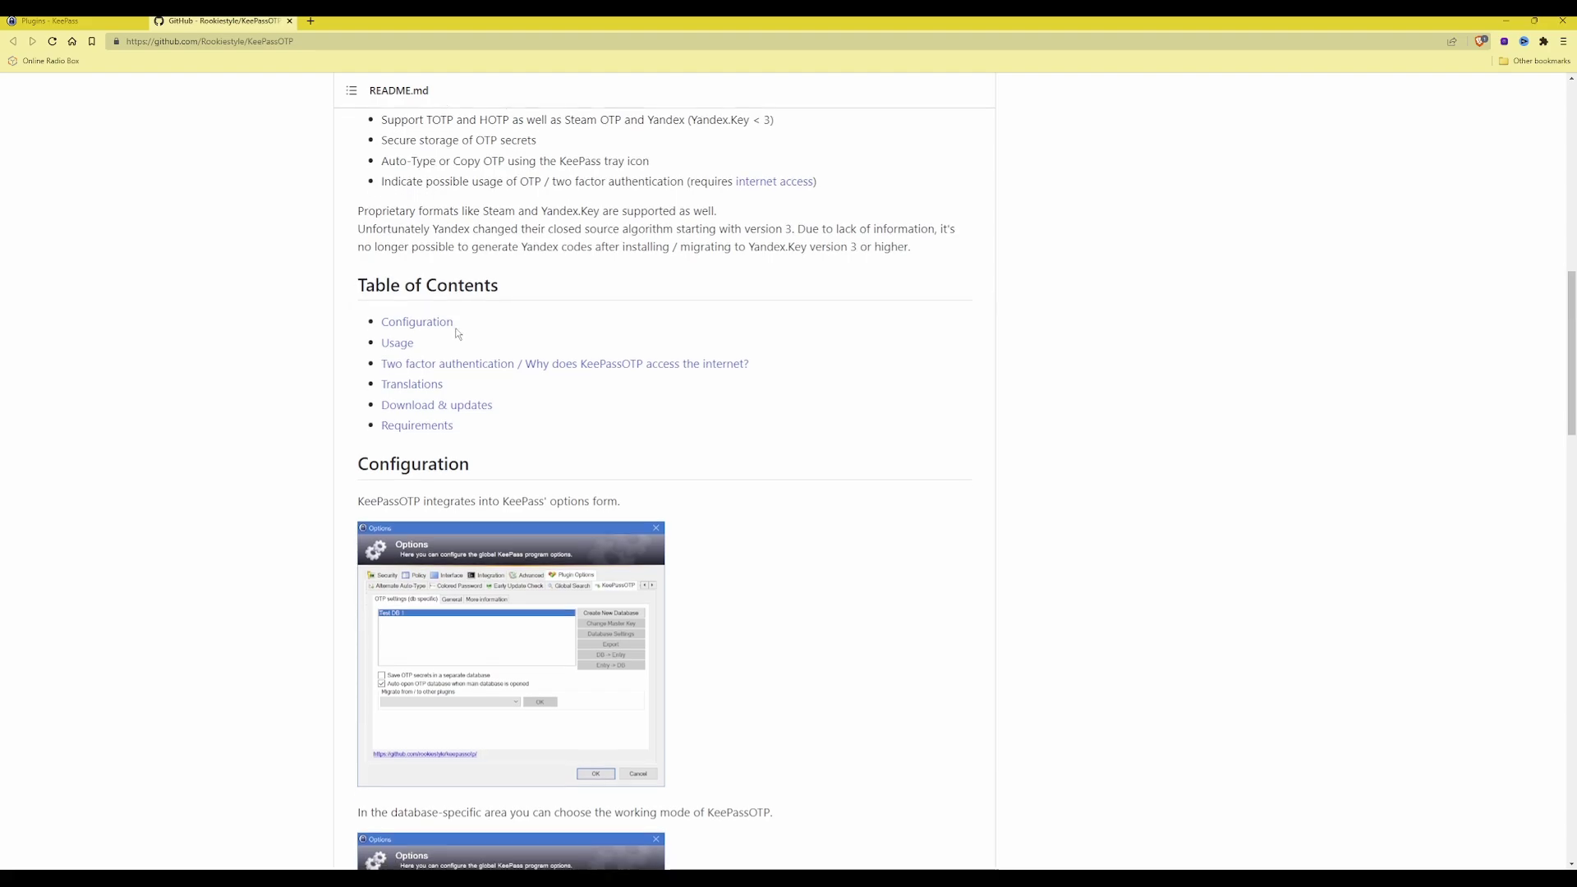
left_click(424, 410)
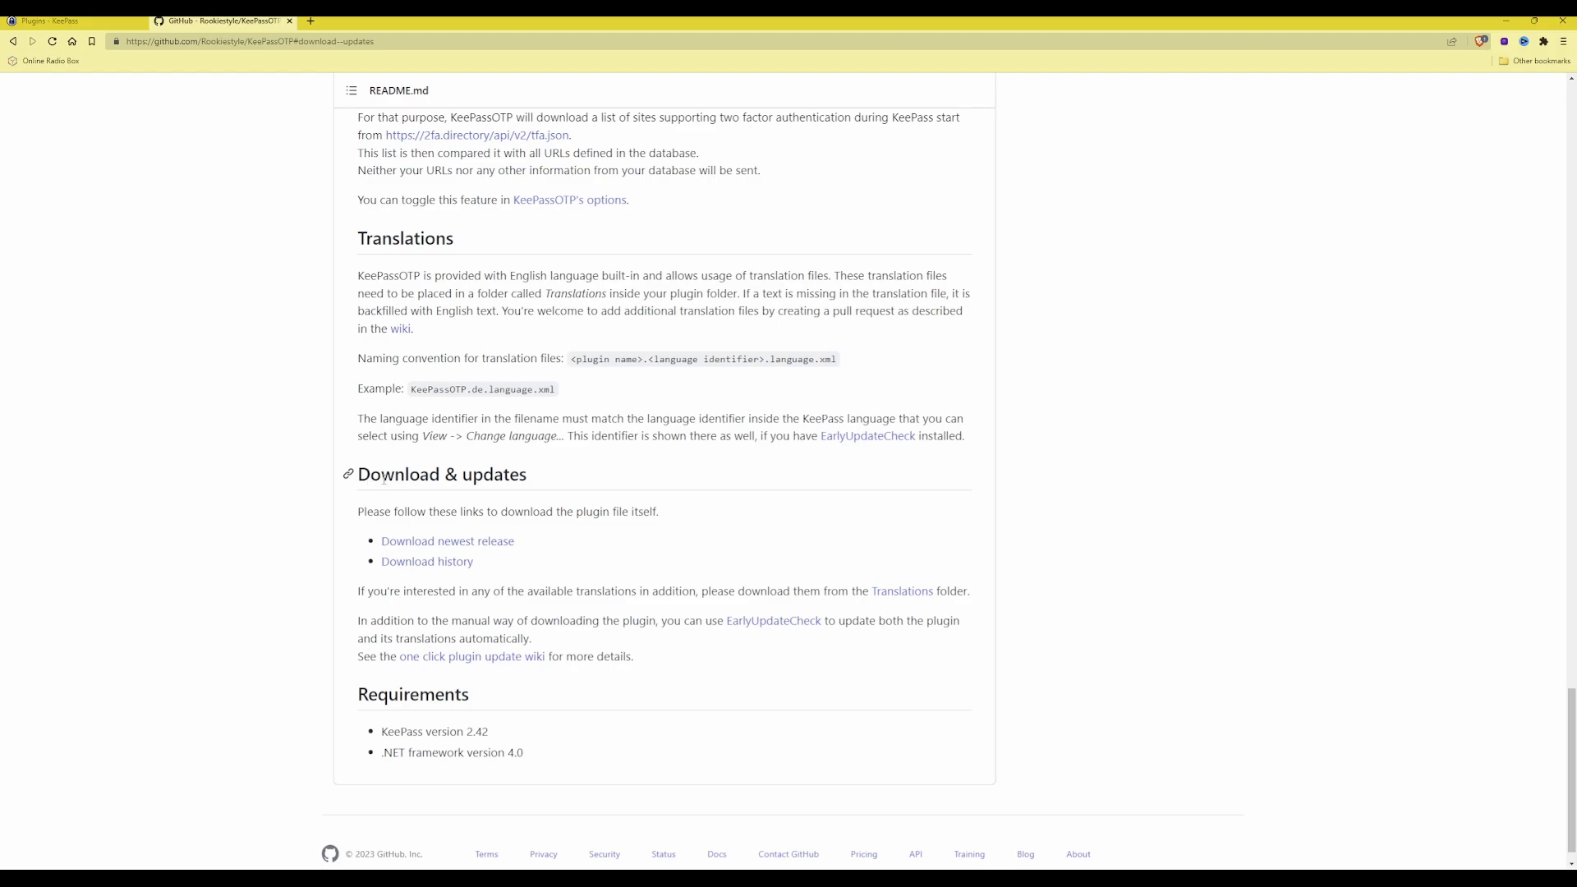
left_click(490, 546)
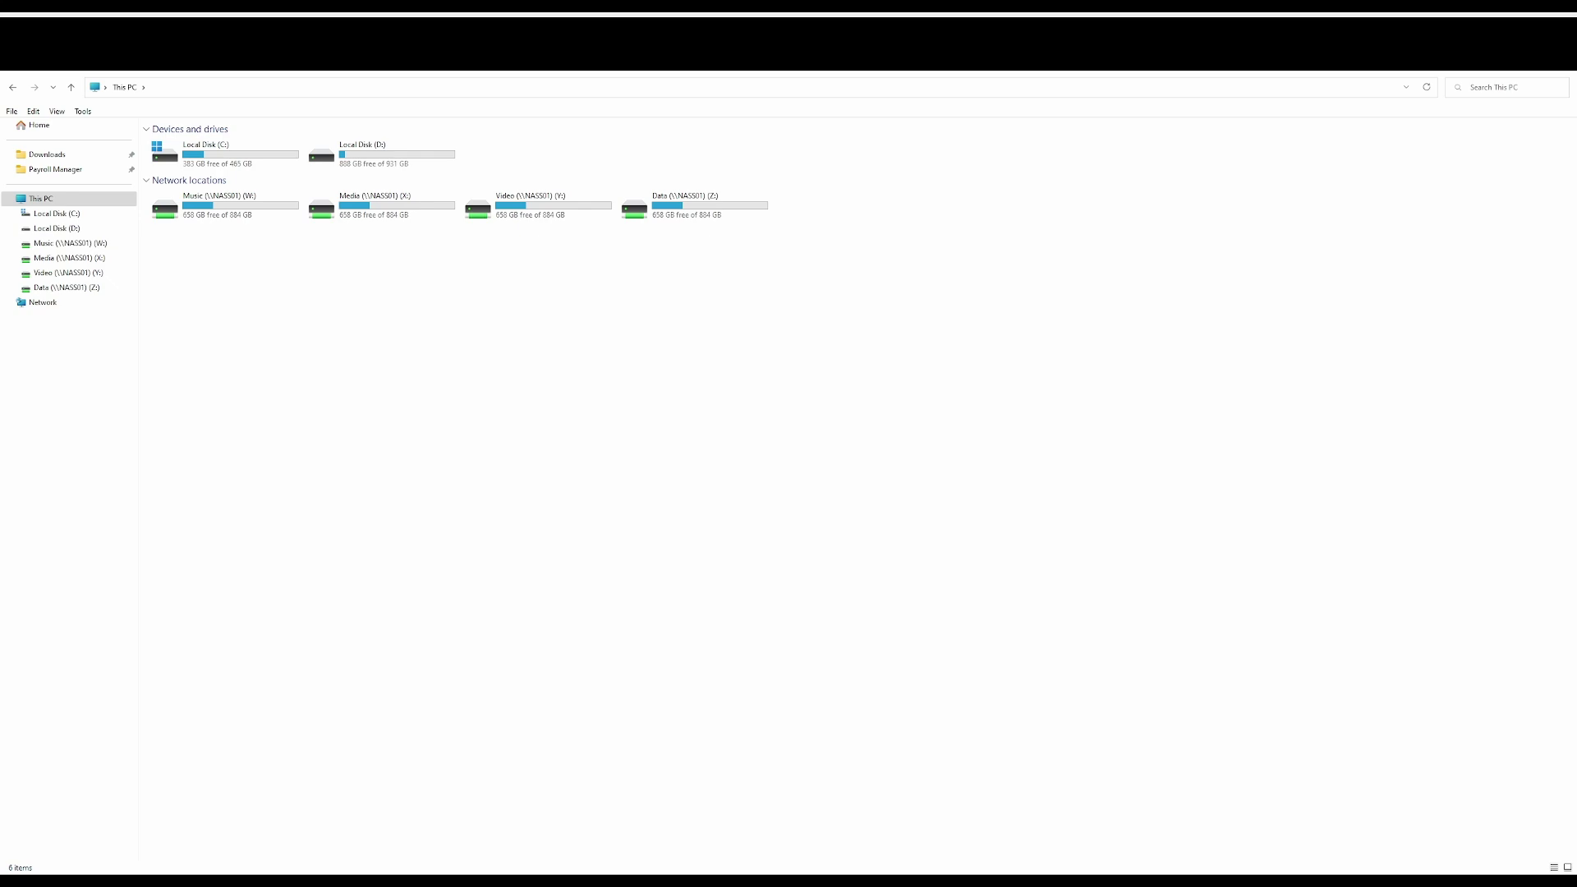
- In File Explorer, copy the KeePassOTP PLGX file from the Downloads folder on the Data (Z:) network drive
double_click(733, 206)
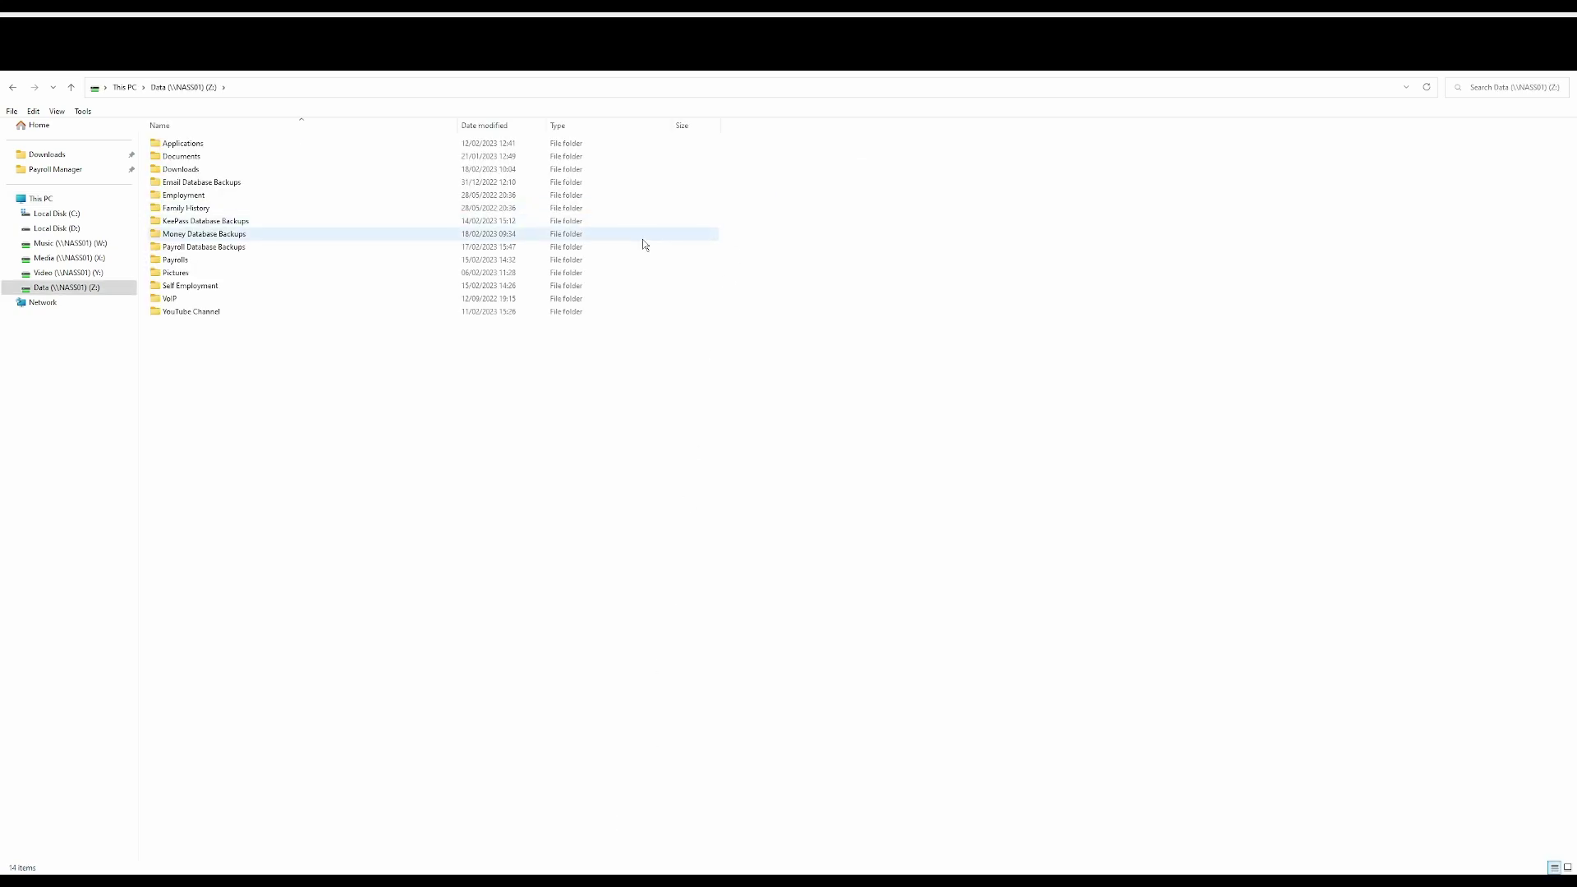
double_click(210, 168)
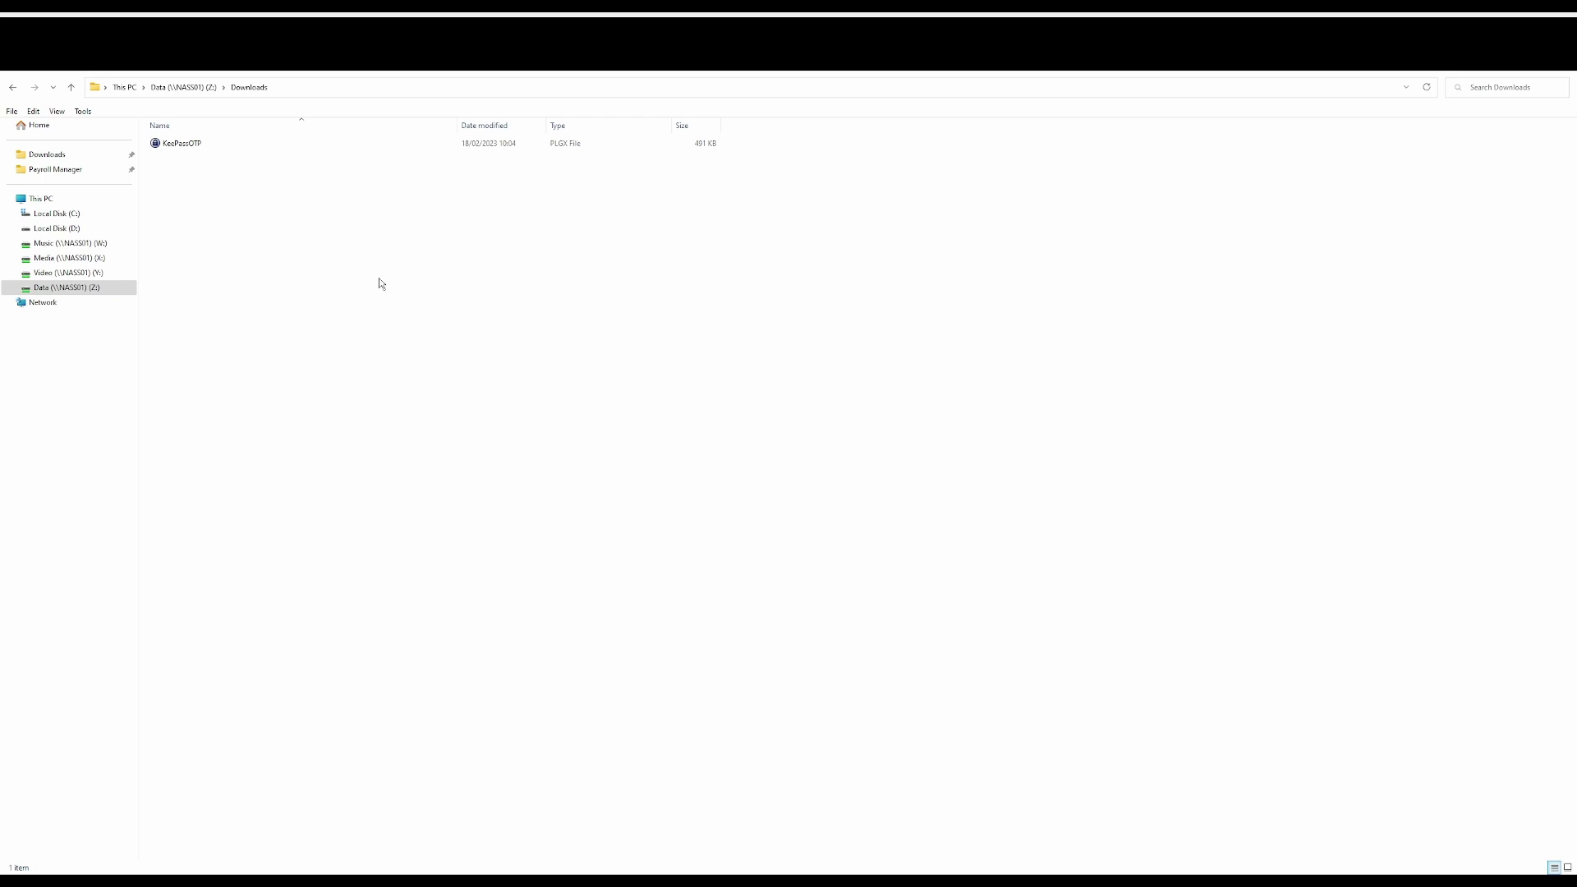
left_click(189, 148)
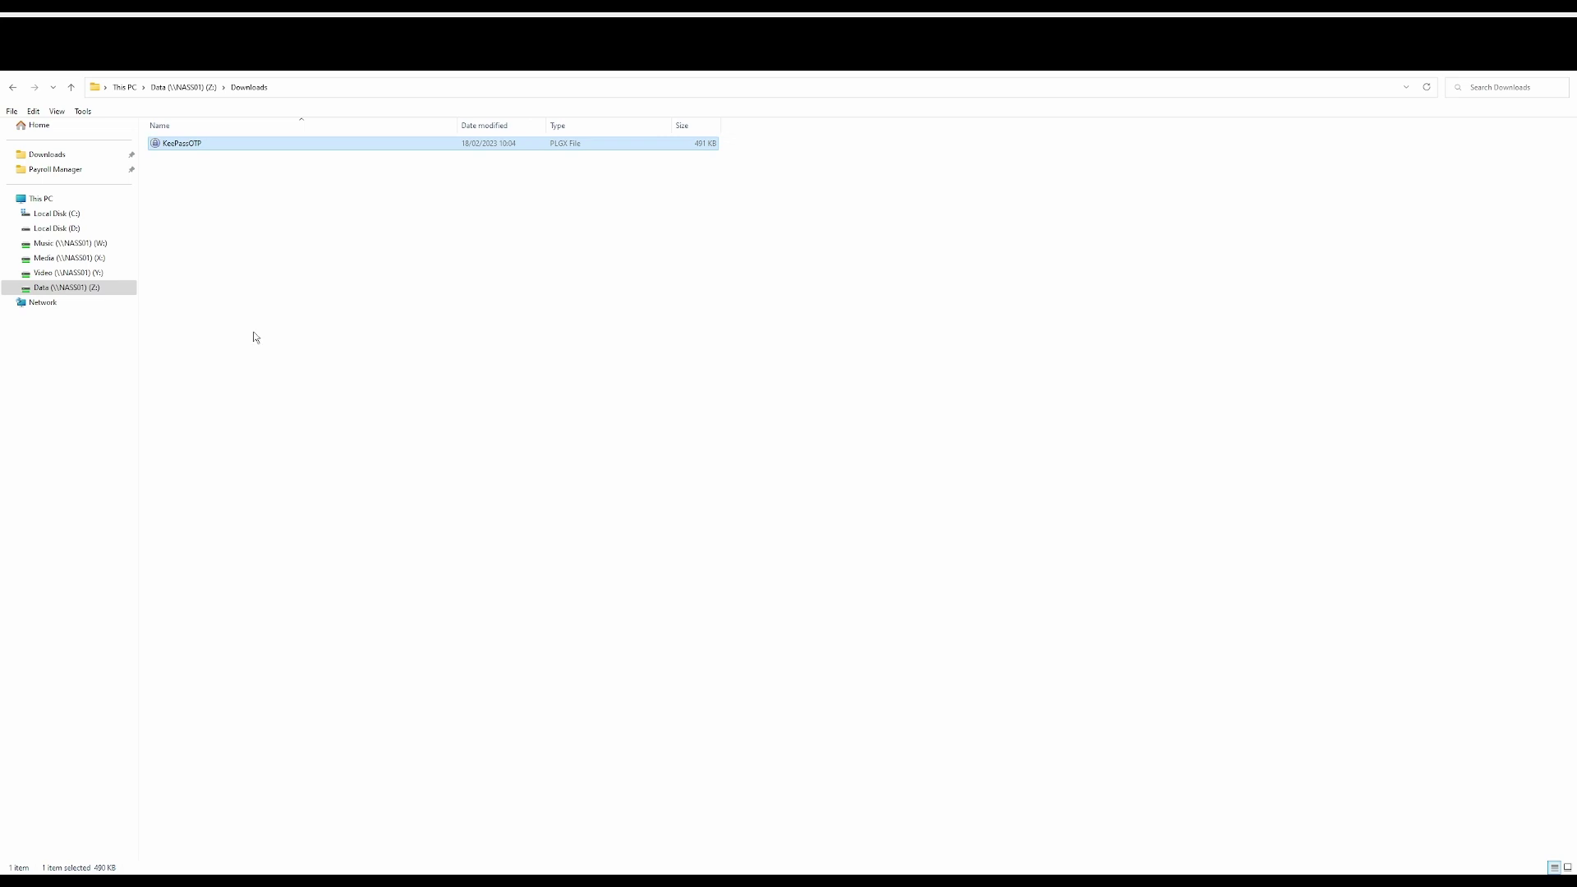
- Paste the KeePassOTP file into the Plugins folder of KeePass Password Safe 2 under Program Files on drive C
left_click(59, 215)
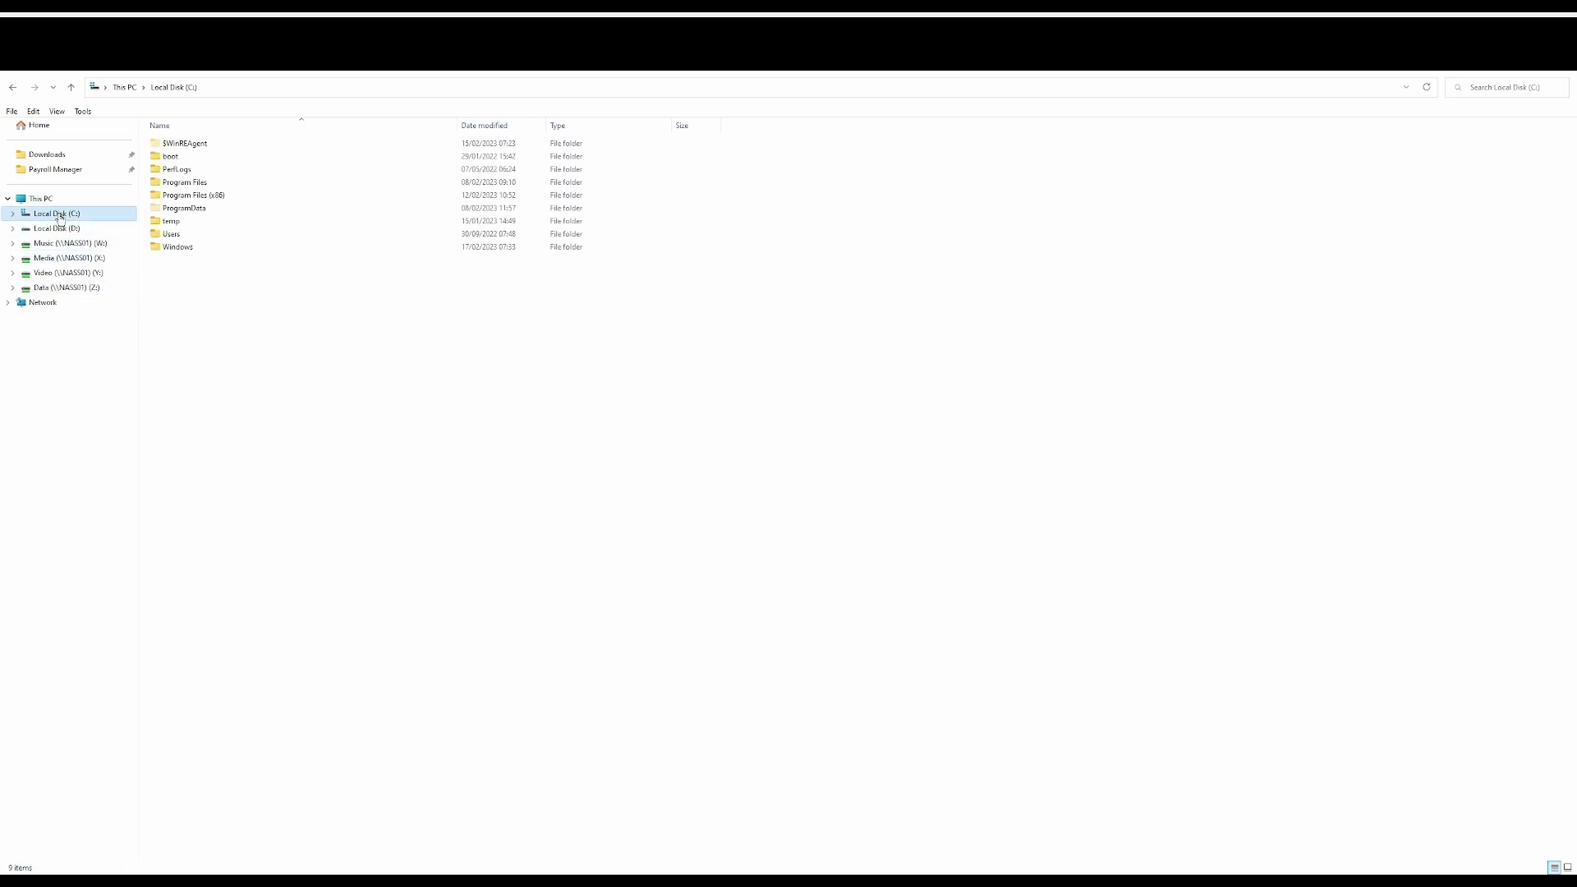
double_click(197, 181)
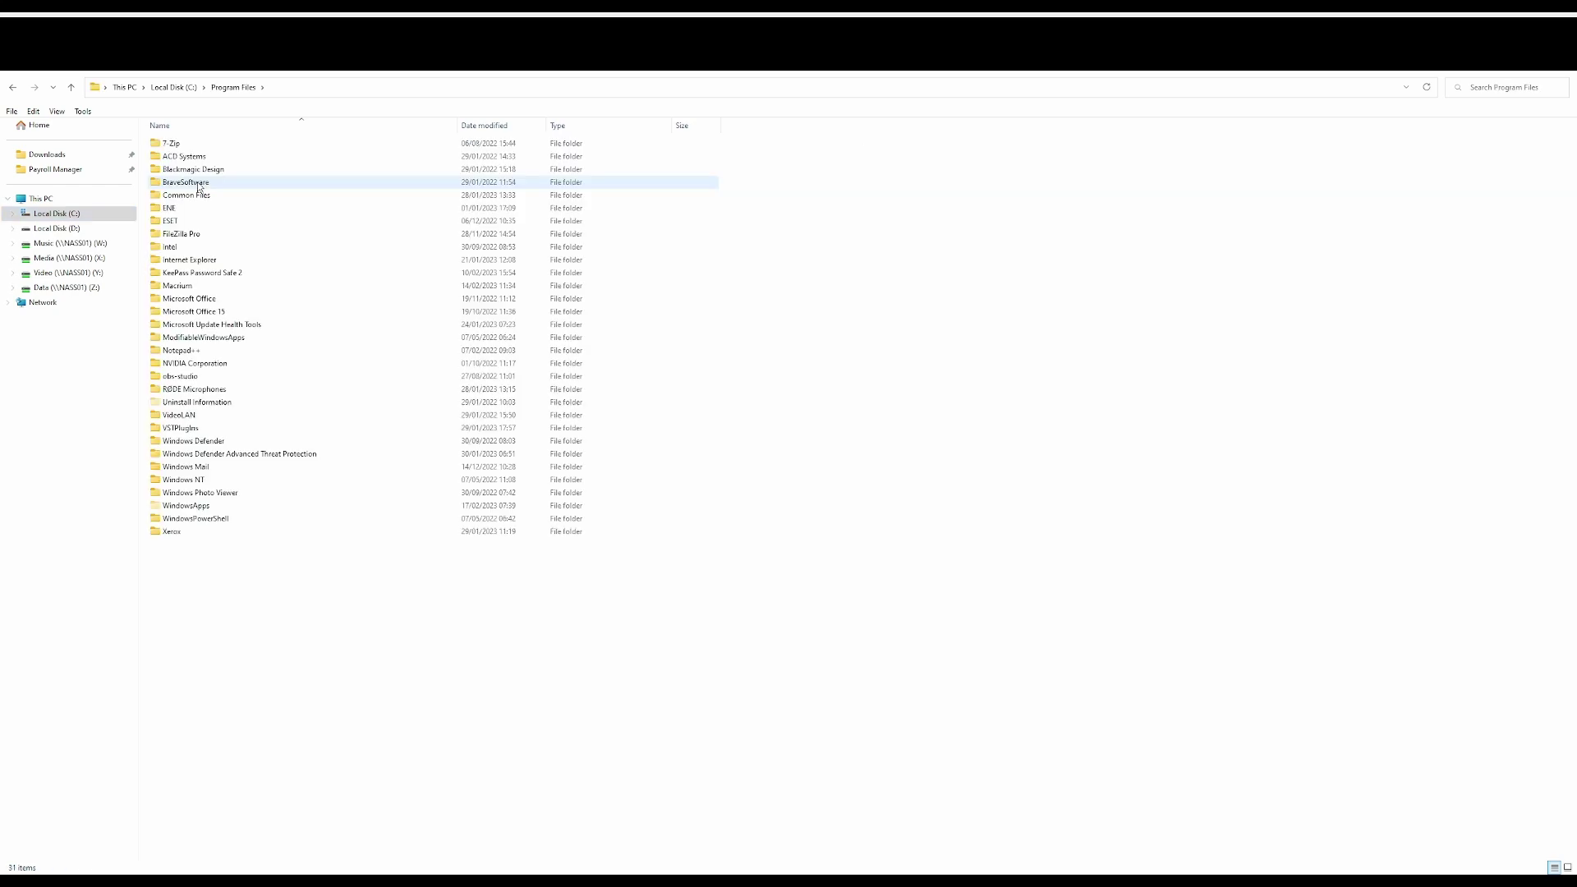
double_click(204, 274)
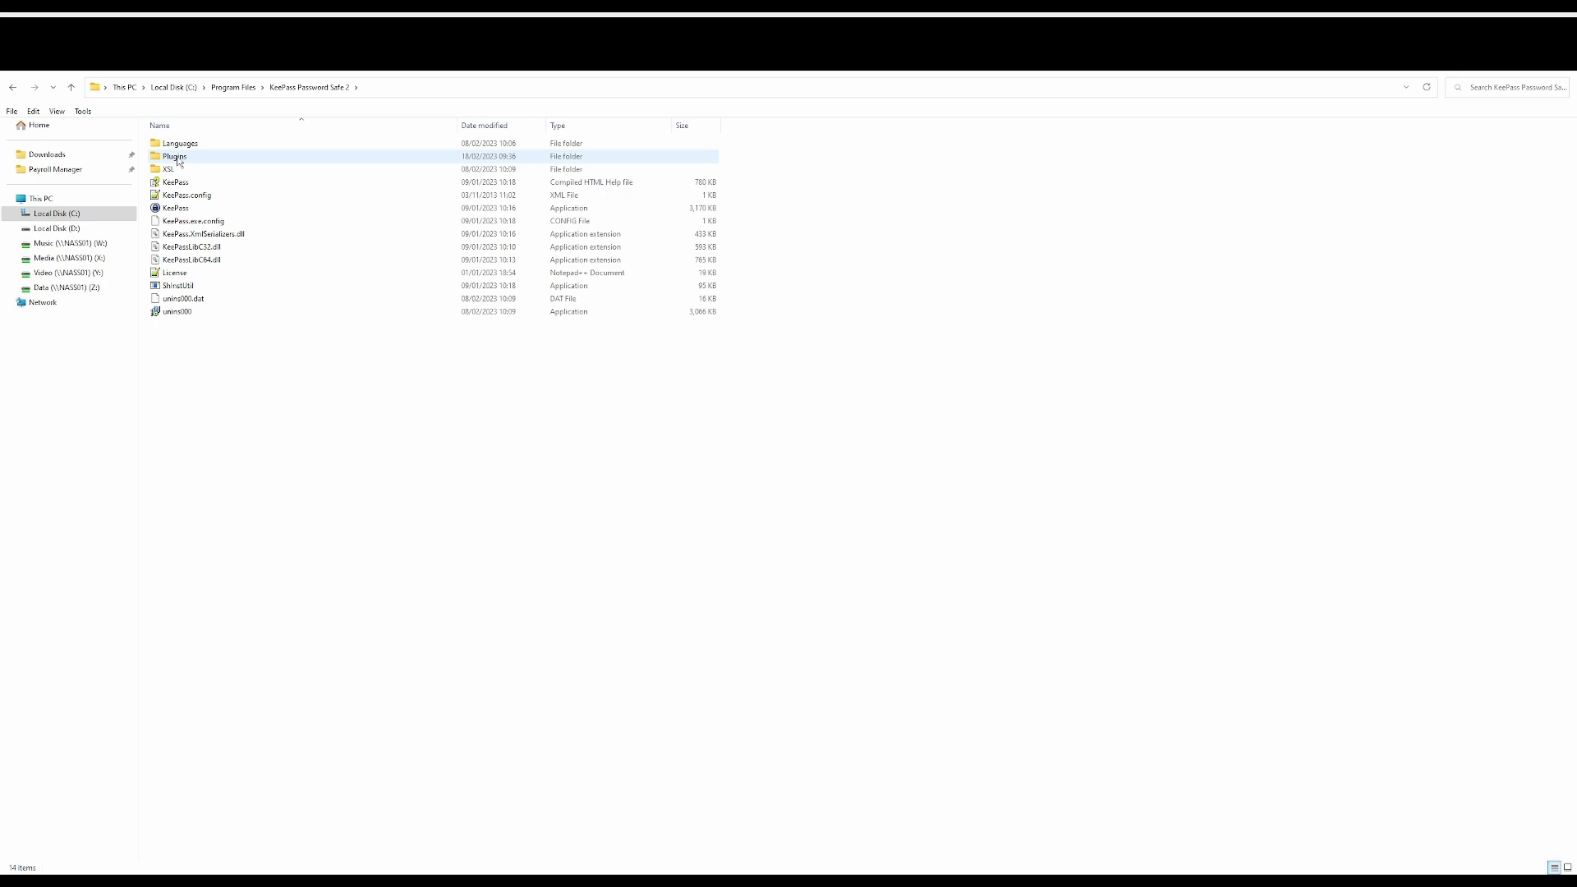
double_click(183, 161)
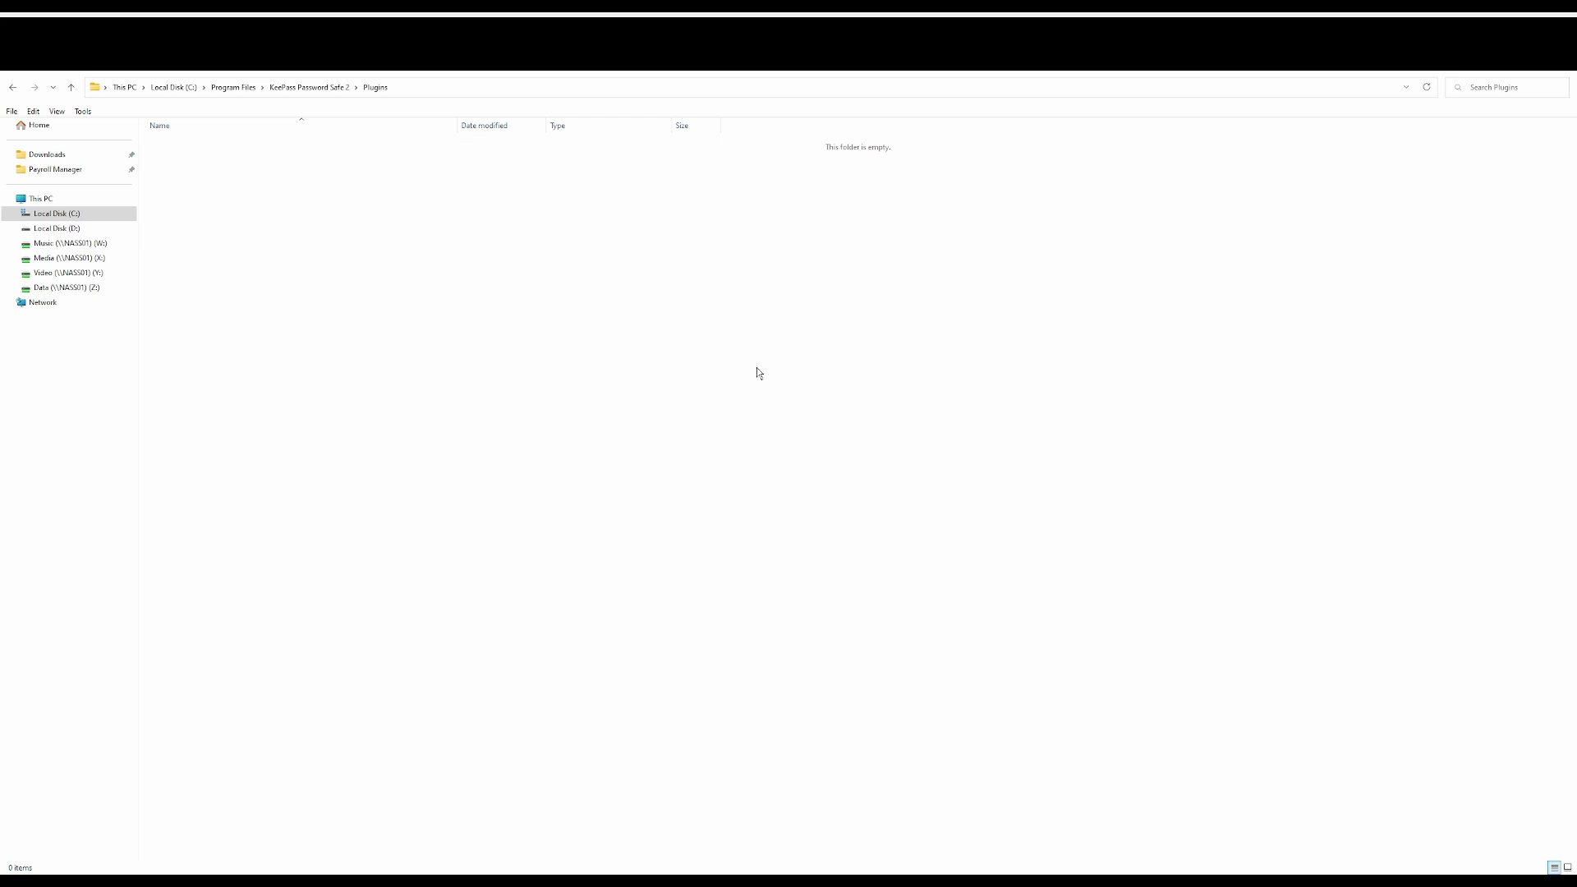
key("ctrl+v")
left_click(384, 265)
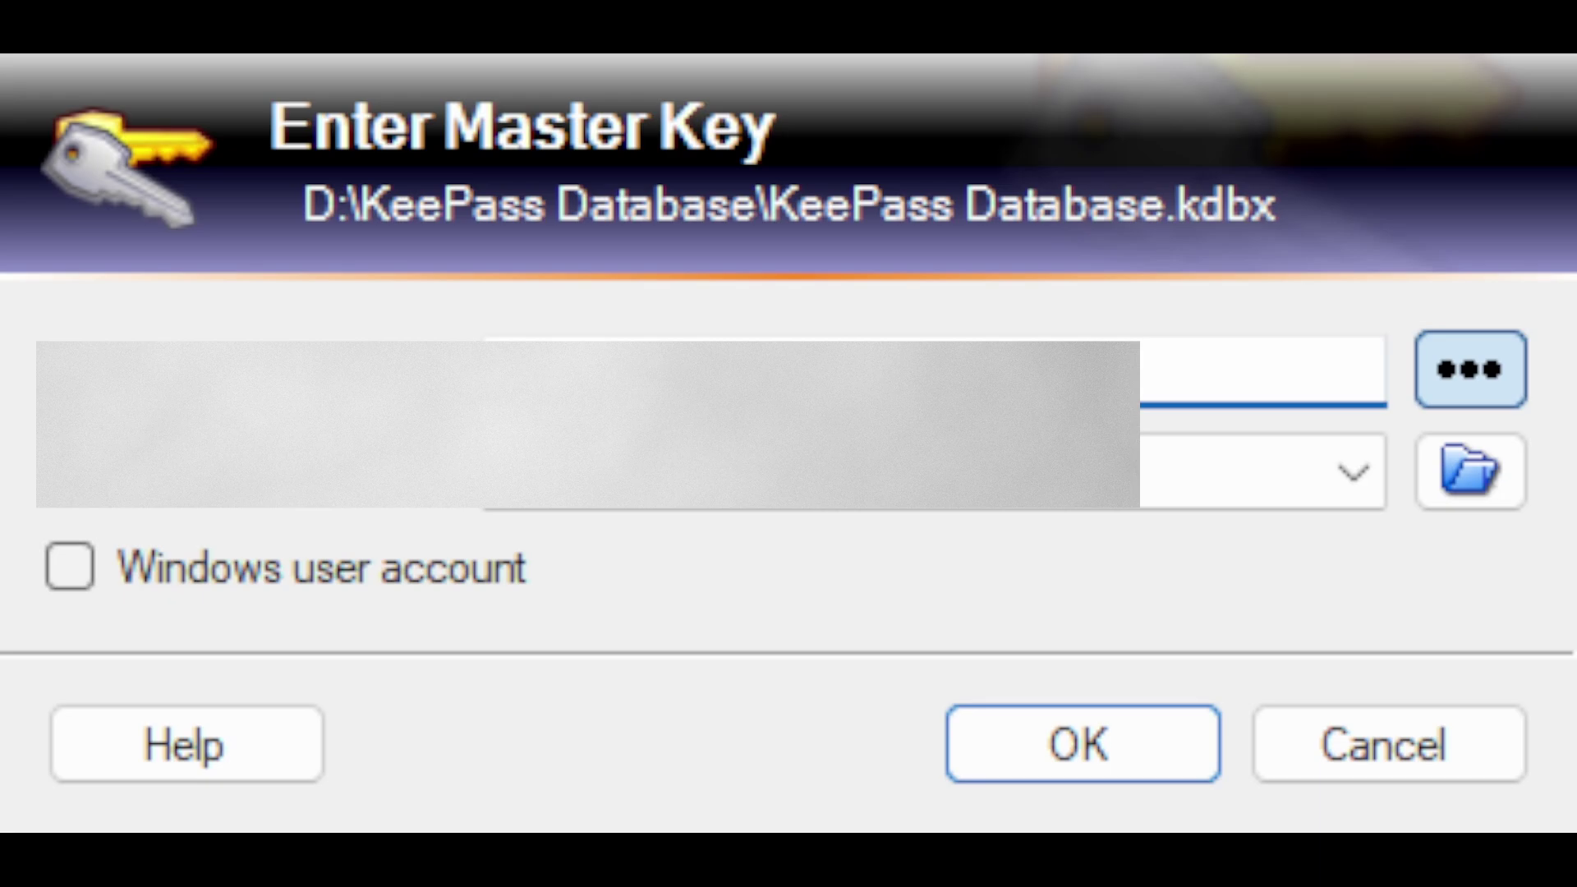
- Unlock the KeePass database by entering its master password
key("ctrl+v")
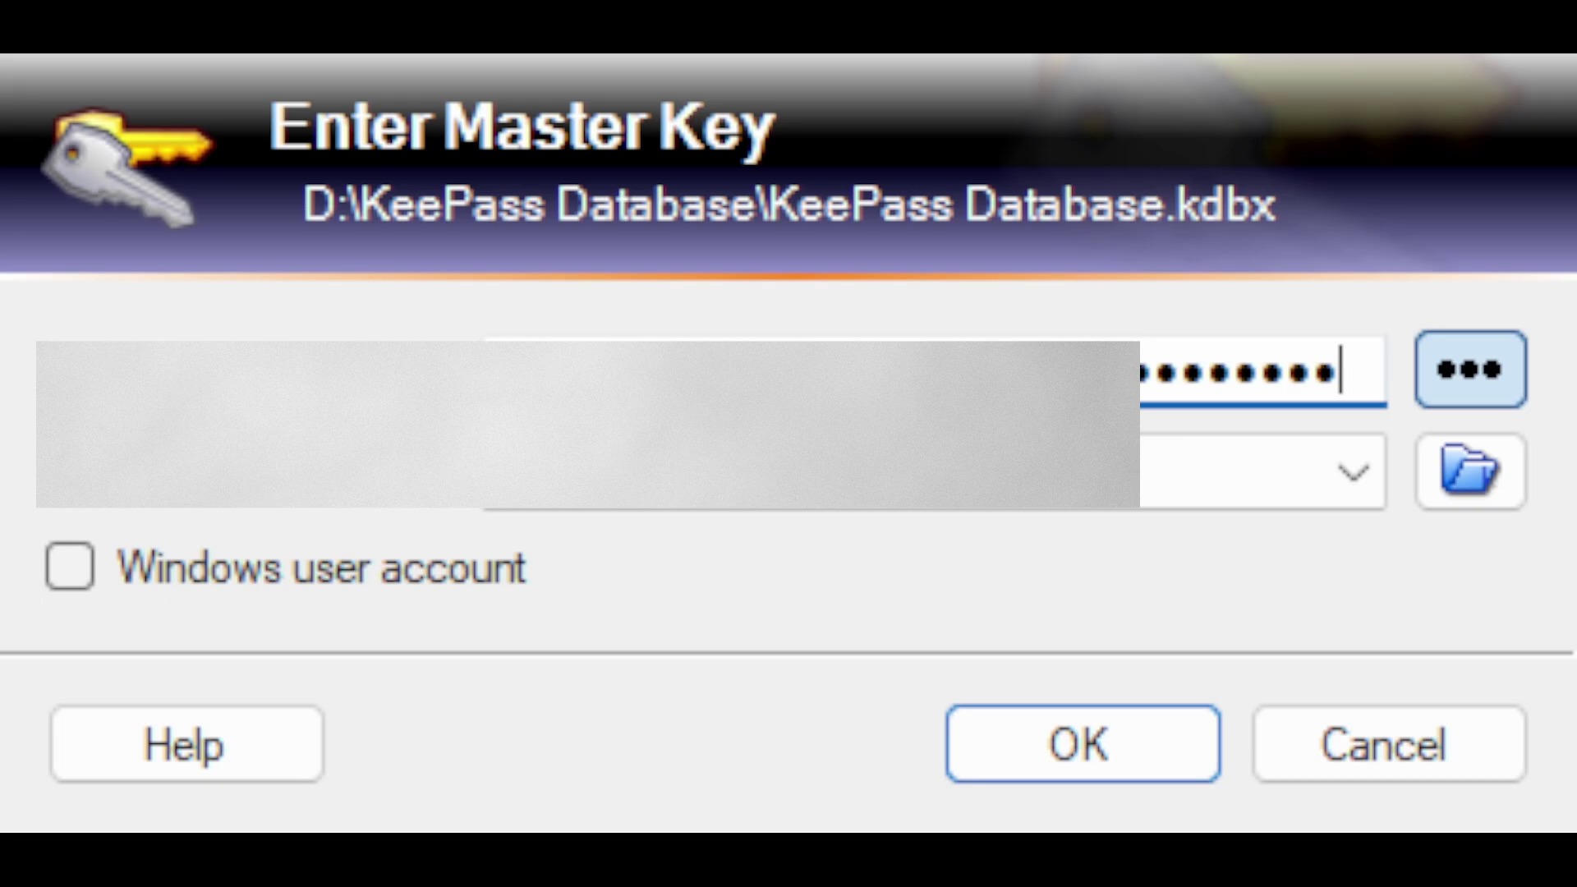
key("Return")
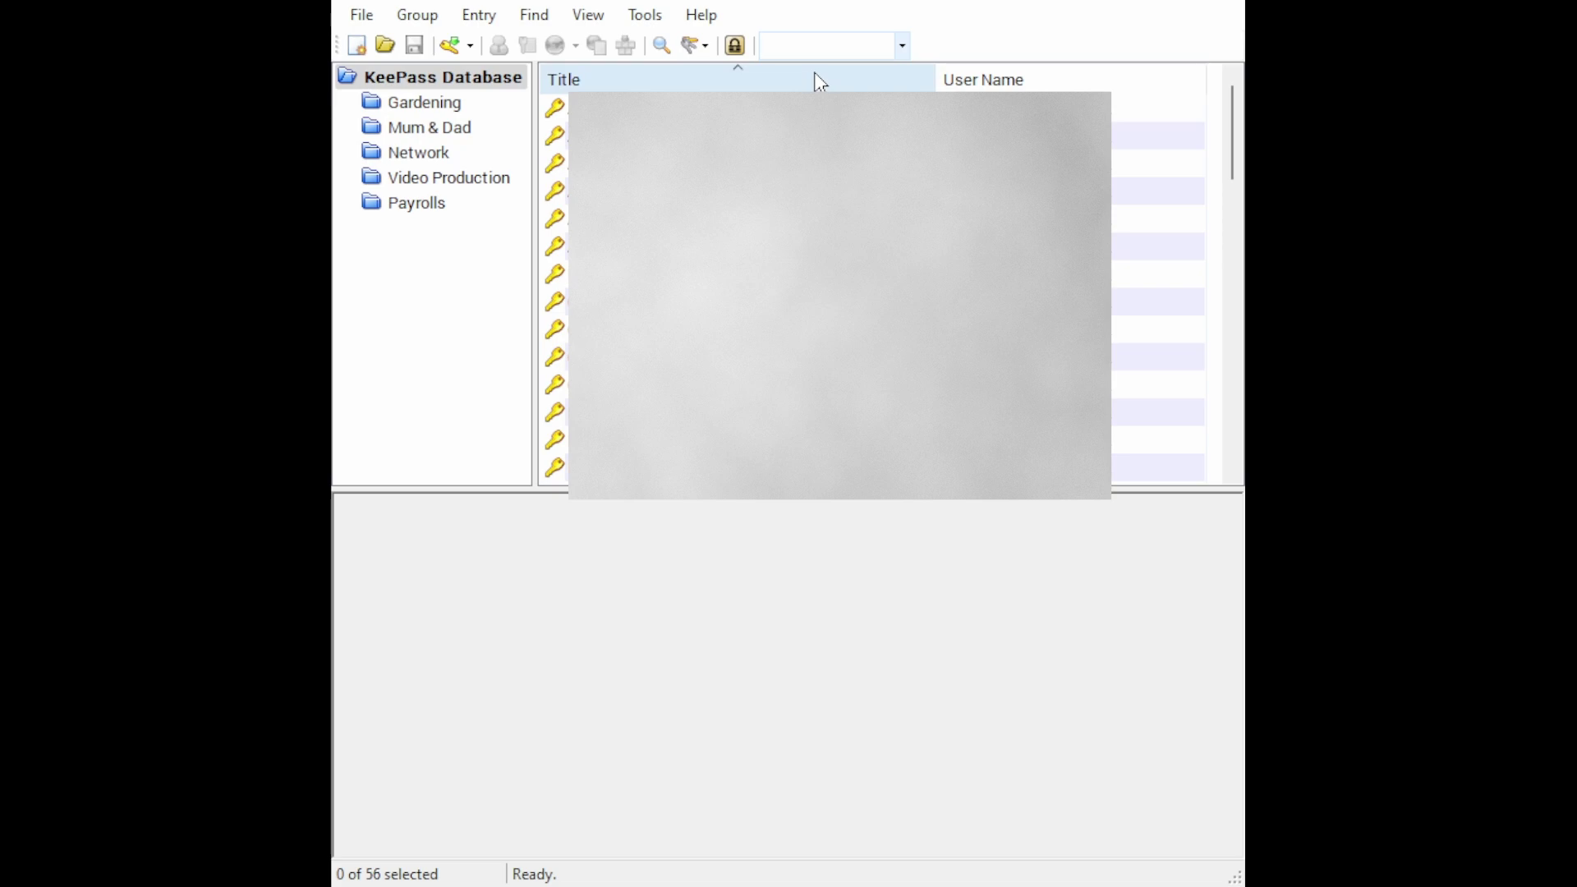
- Review the KeePassOTP auto-type hotkey in the KeePass plugin options and accept the options
left_click(647, 15)
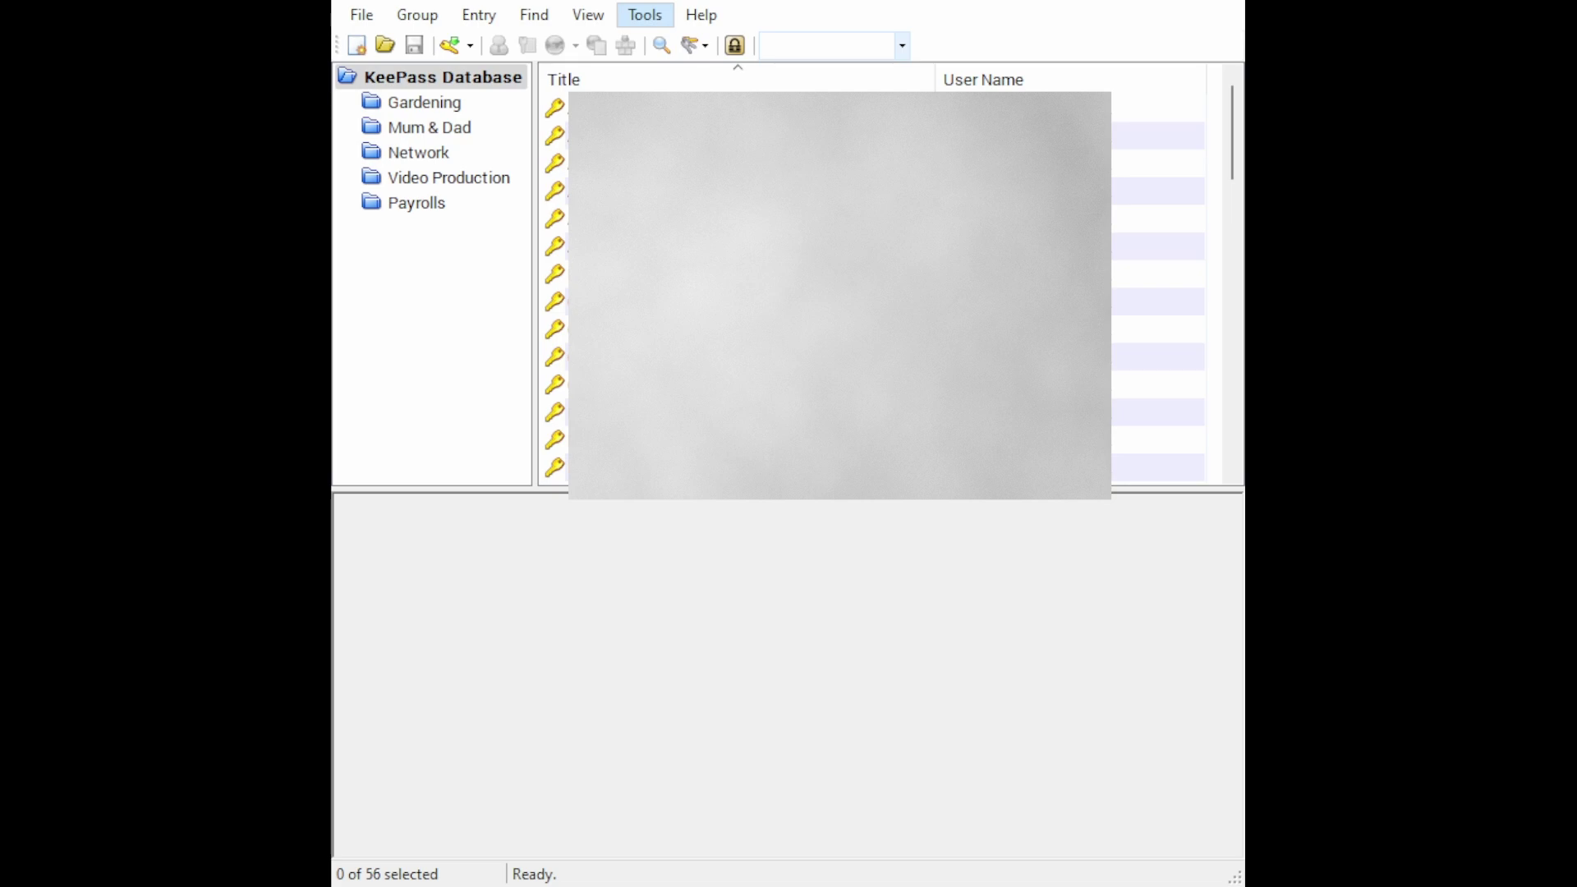
key("o")
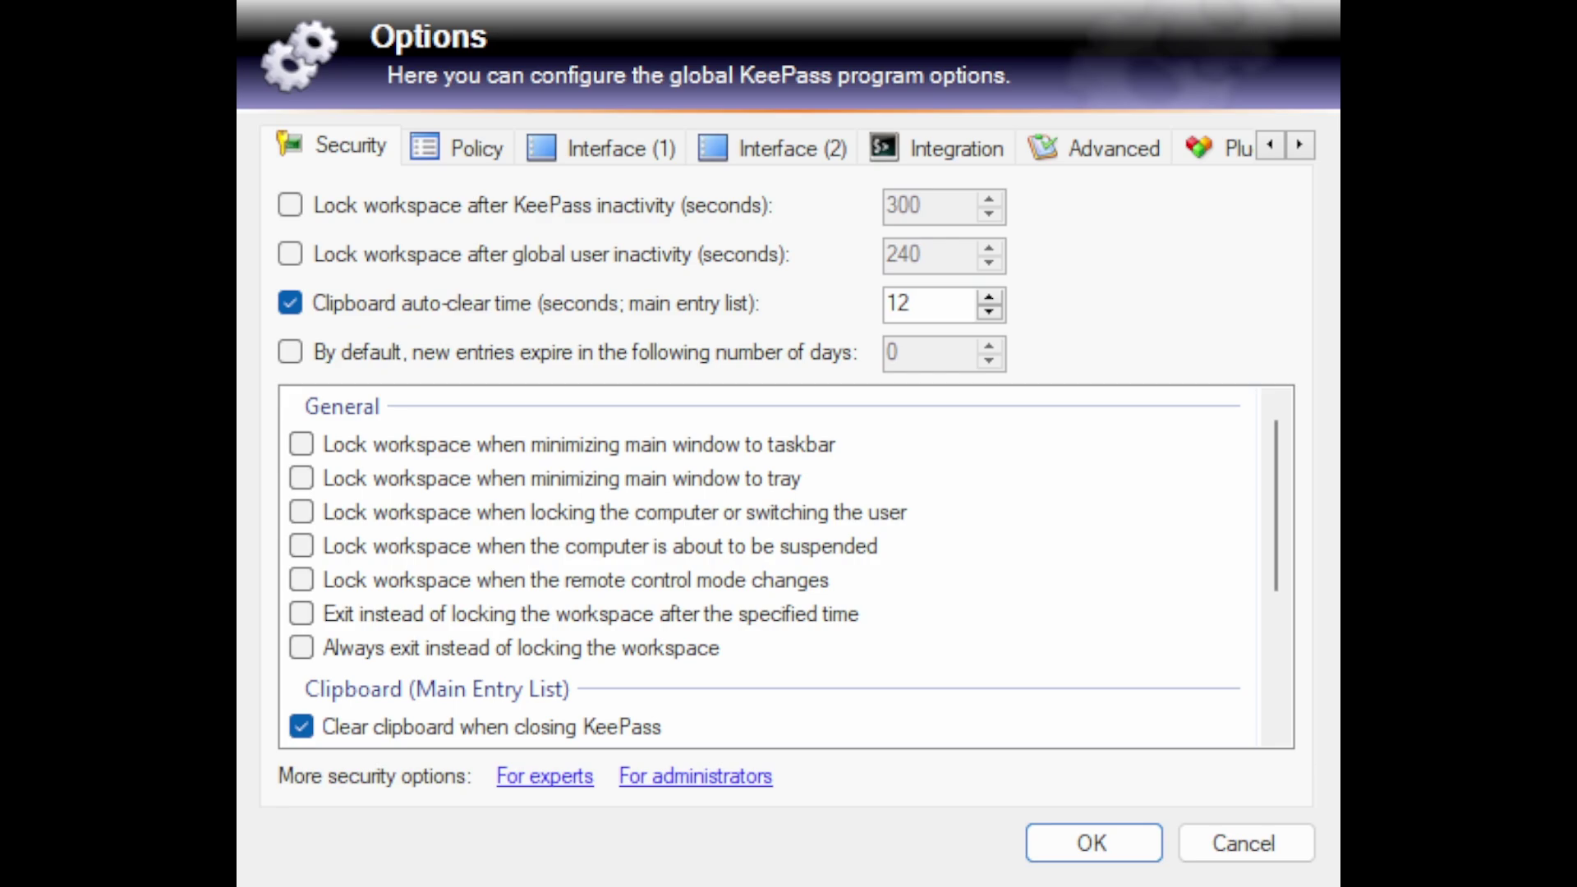
left_click(1230, 156)
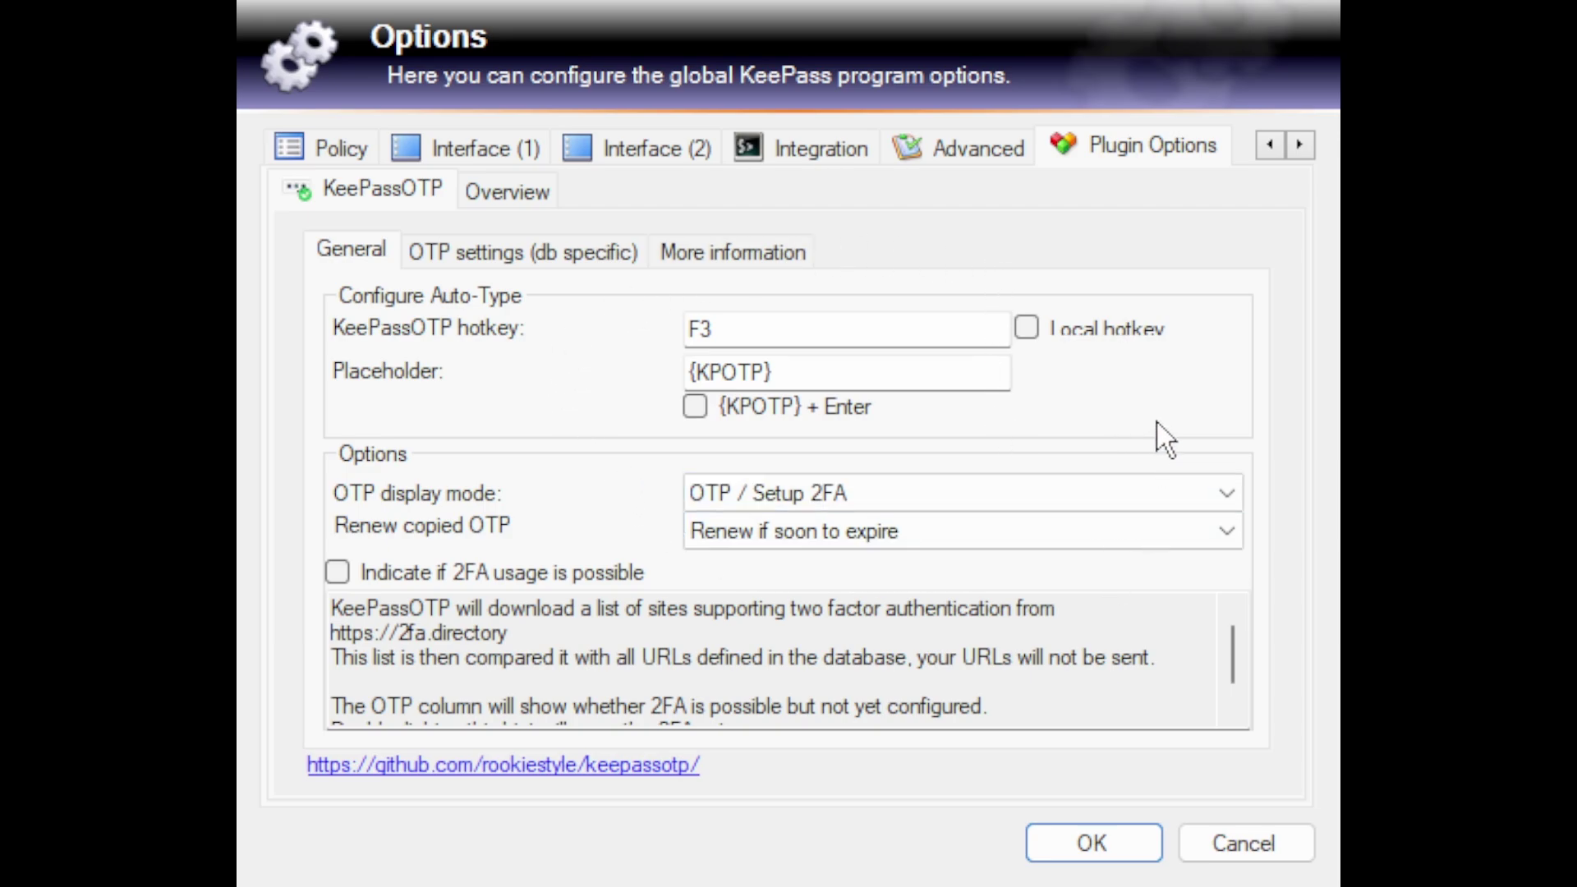
left_click(740, 327)
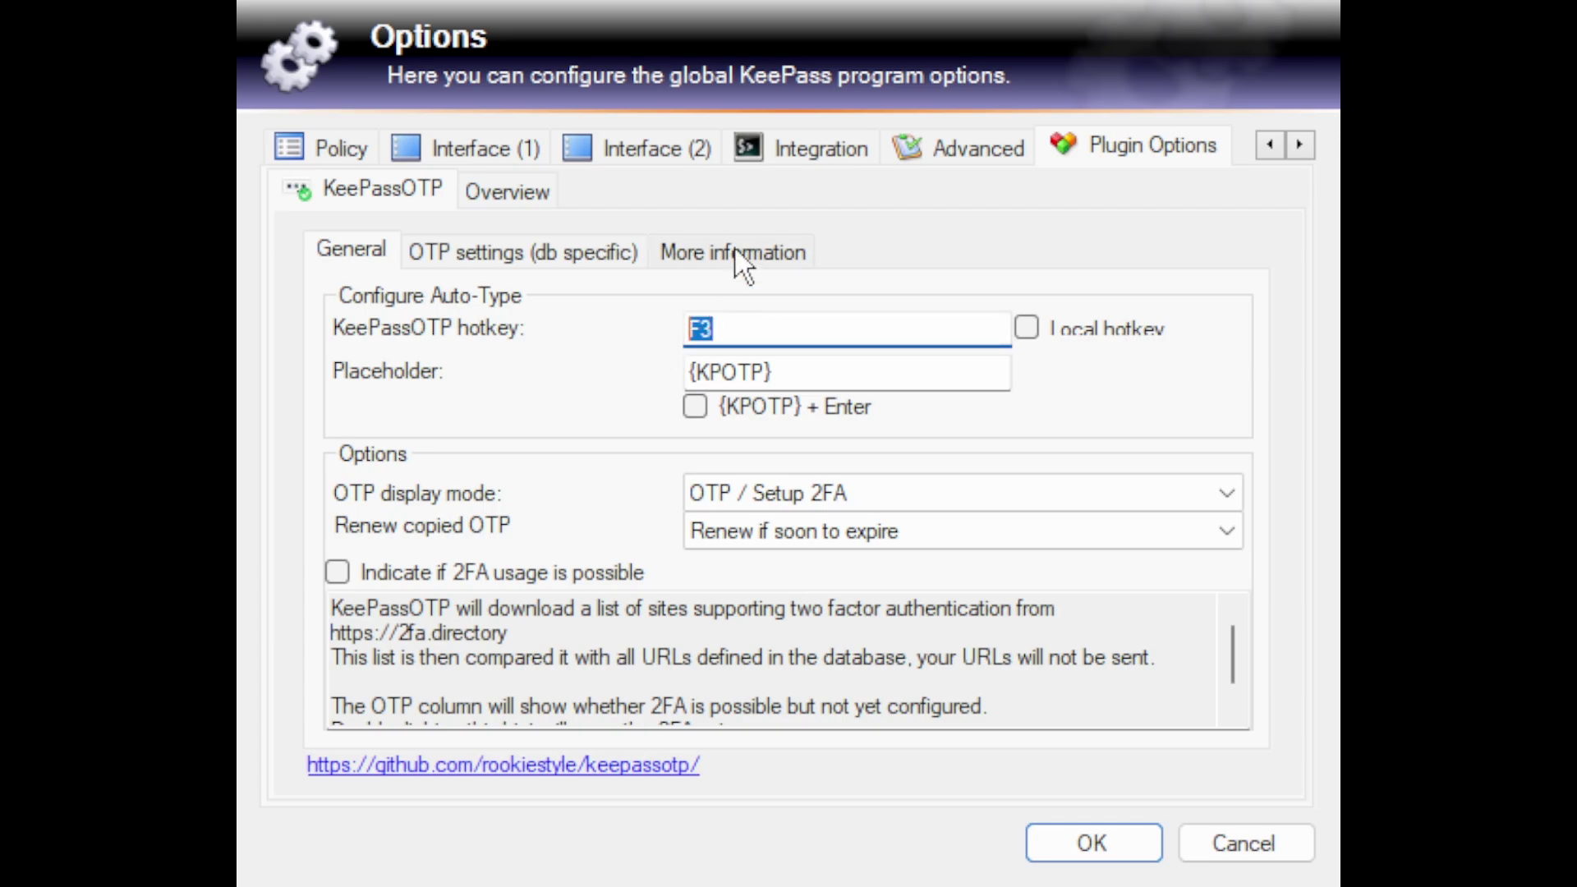
left_click(897, 327)
left_click(1091, 831)
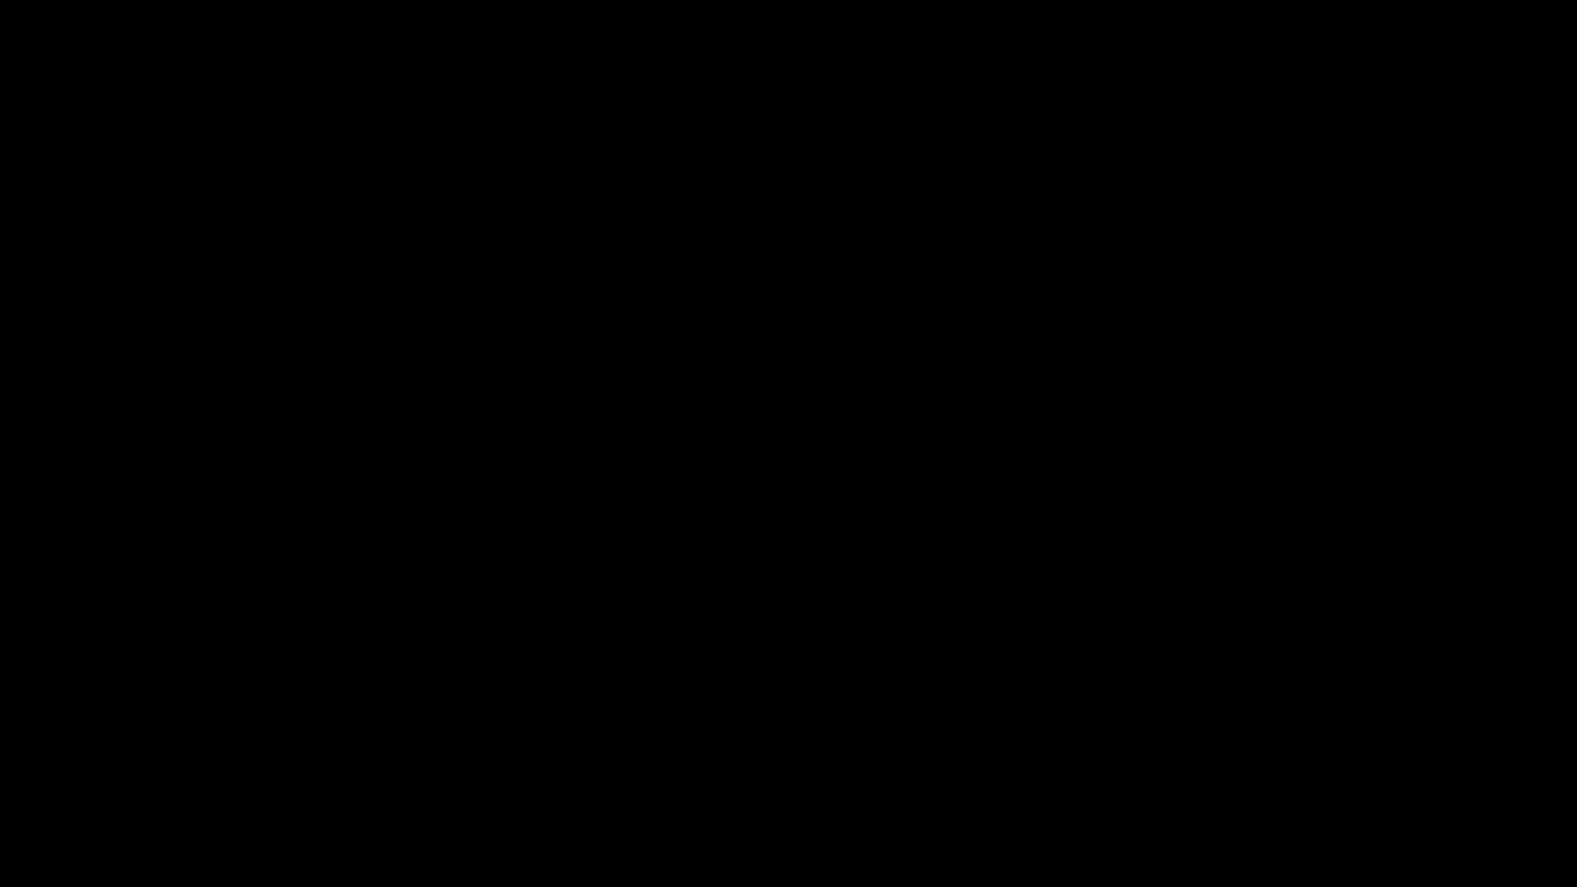
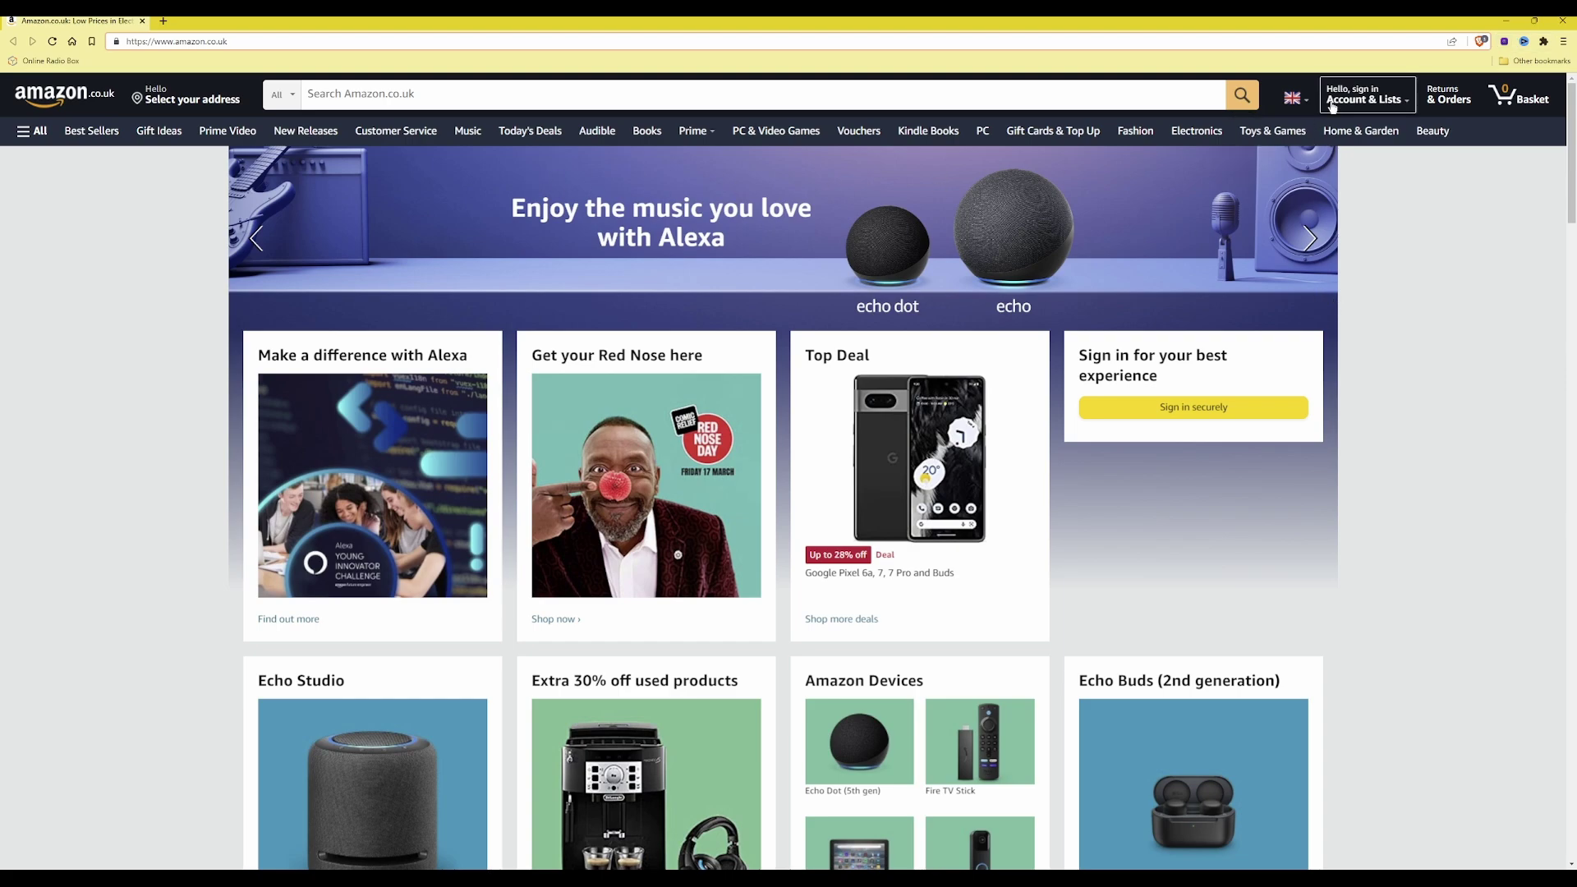
- Sign in to Amazon.co.uk in the browser with the account's e-mail and password
mouse_move(1359, 97)
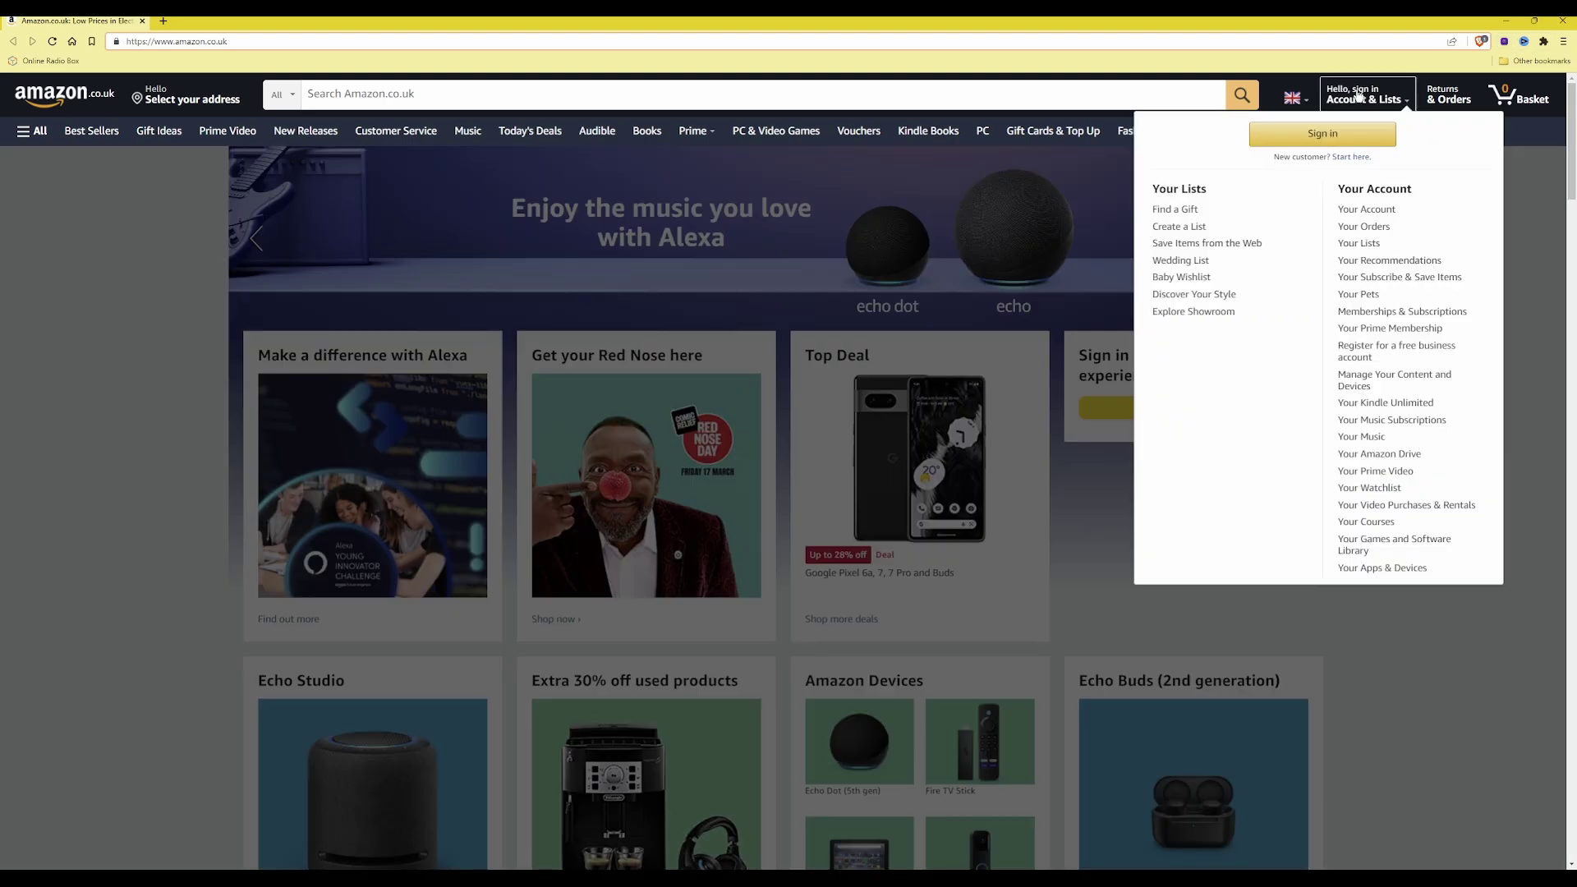
left_click(1324, 138)
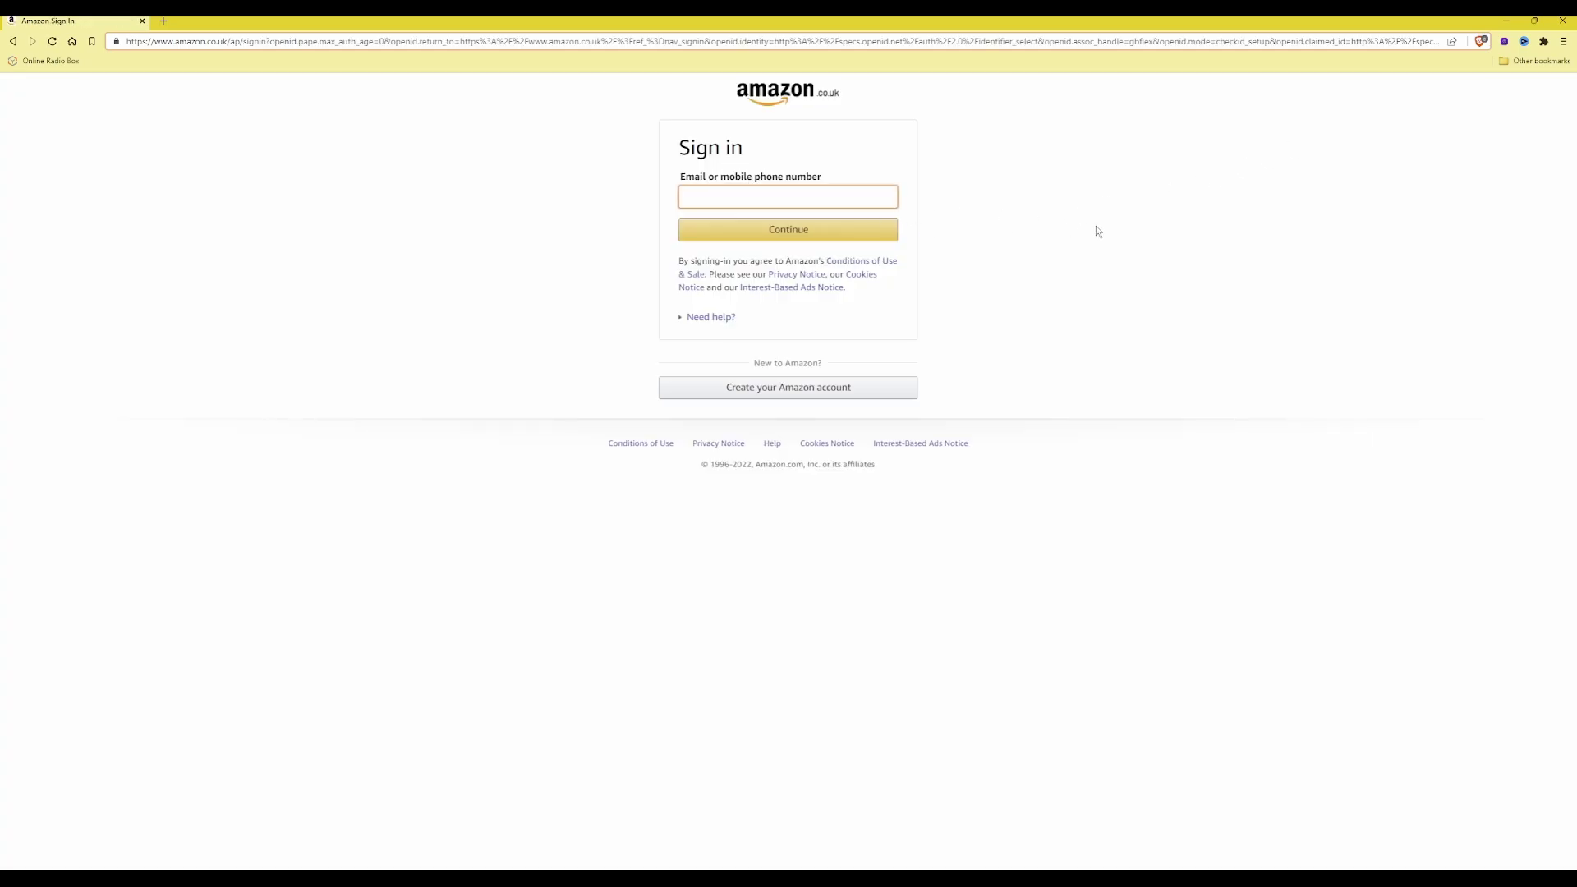
key("ctrl+v")
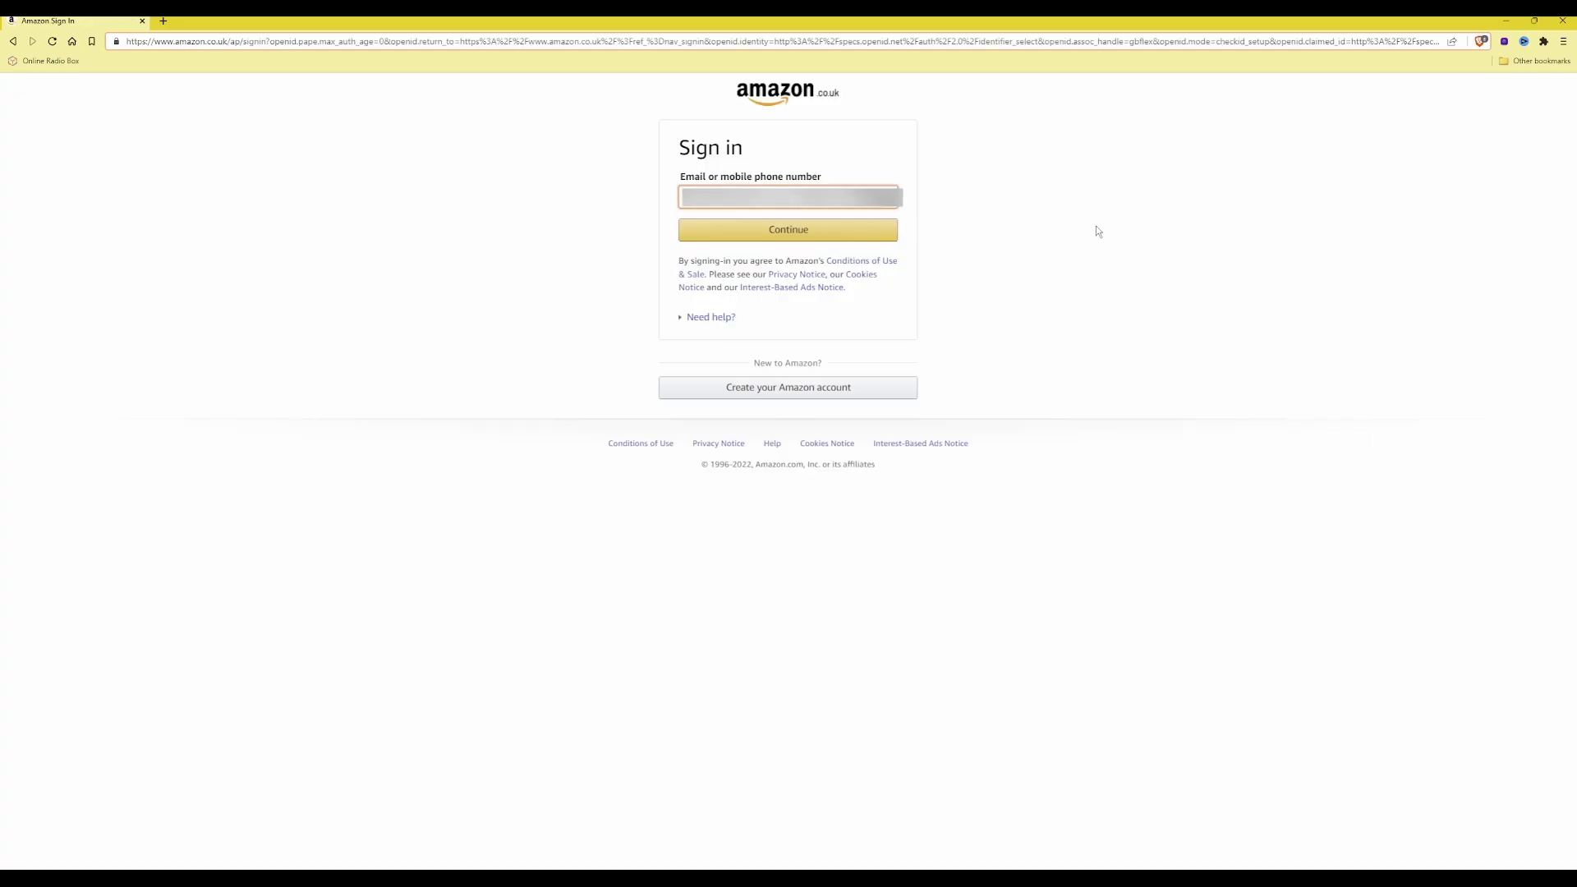
key("Return")
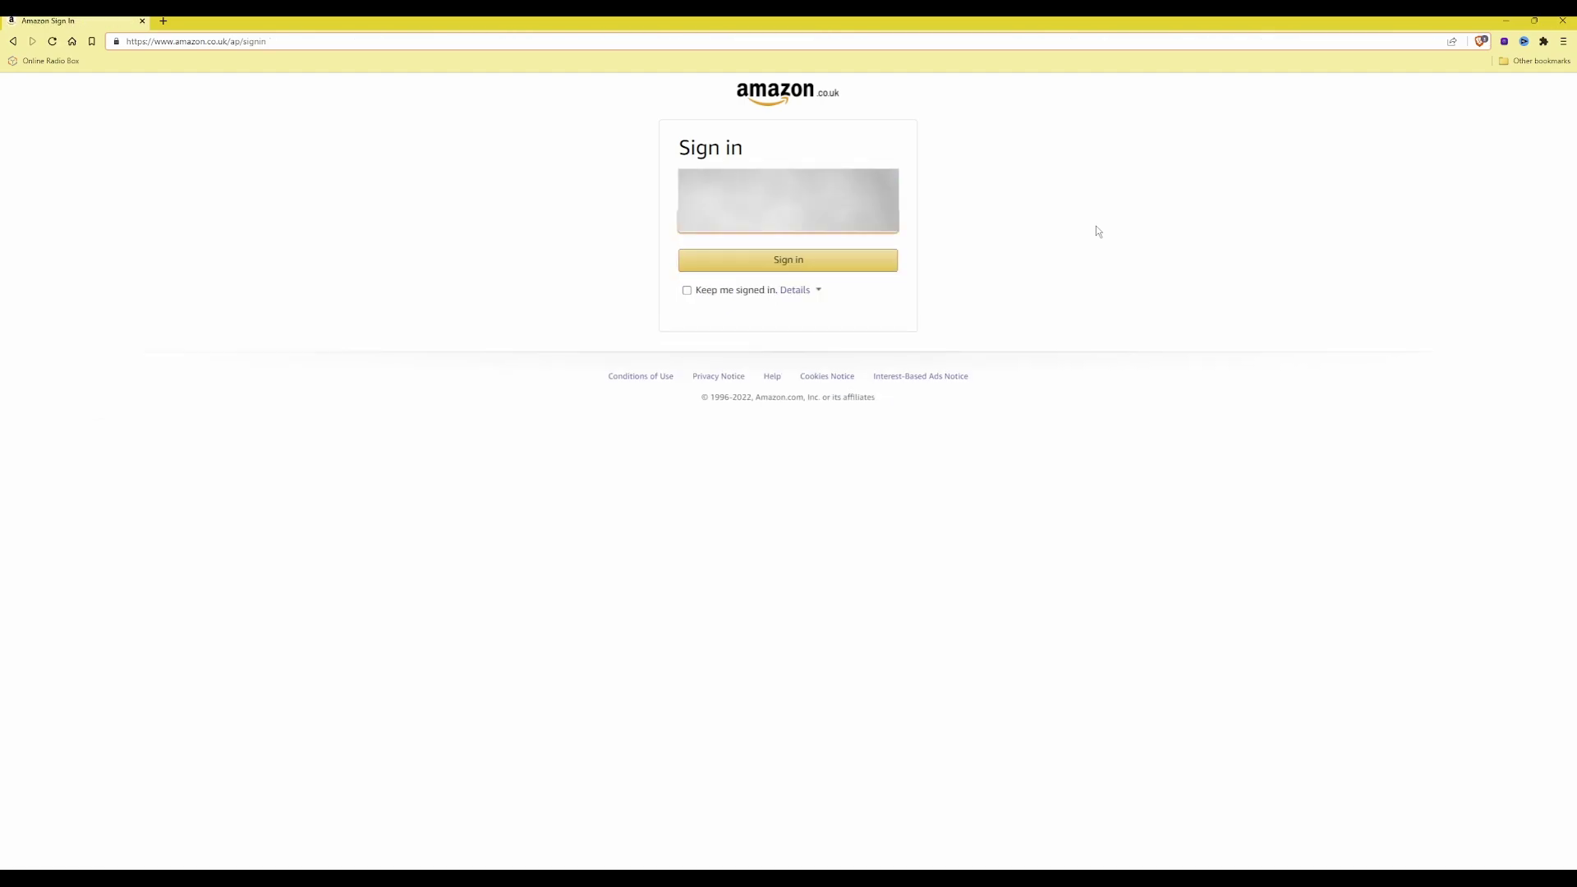
key("Return")
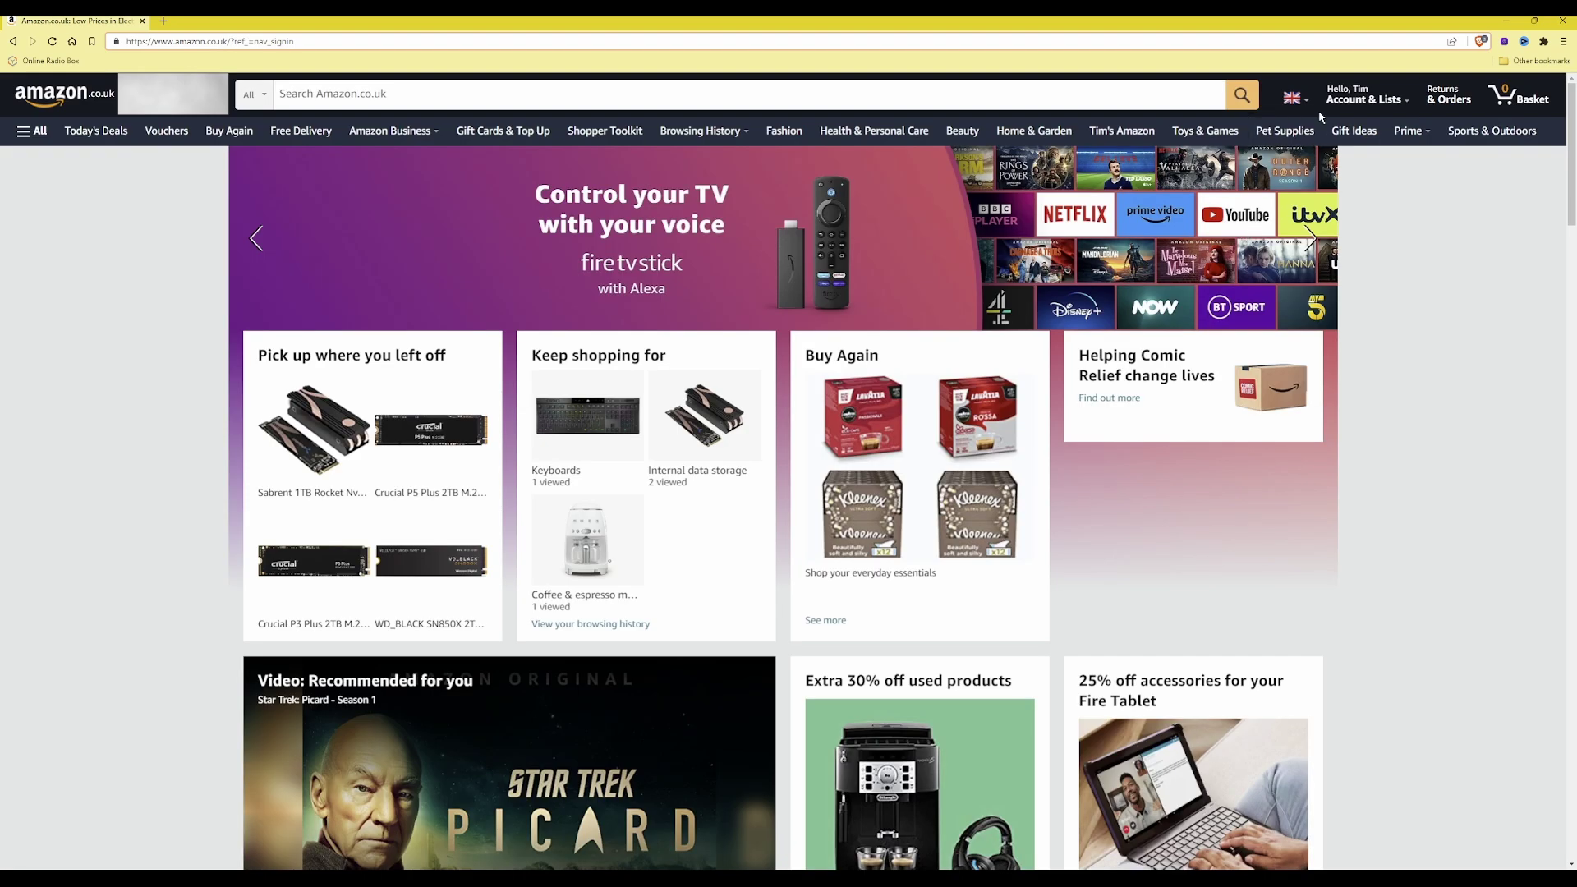
- Open the Amazon account's Login & Security settings and choose to turn on 2-step verification
mouse_move(1355, 100)
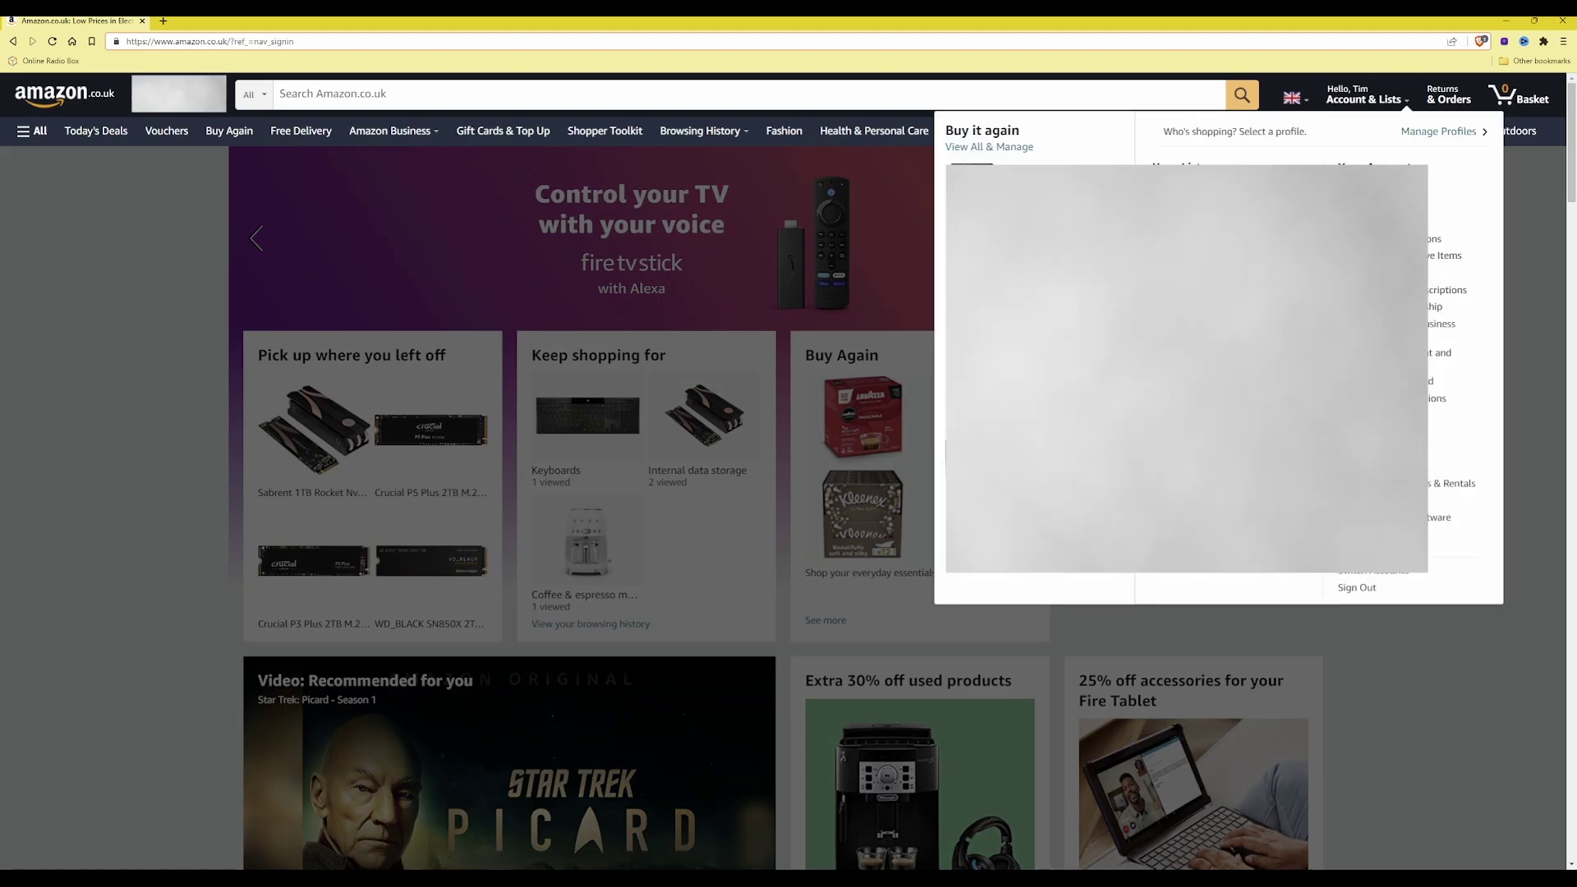
left_click(1357, 190)
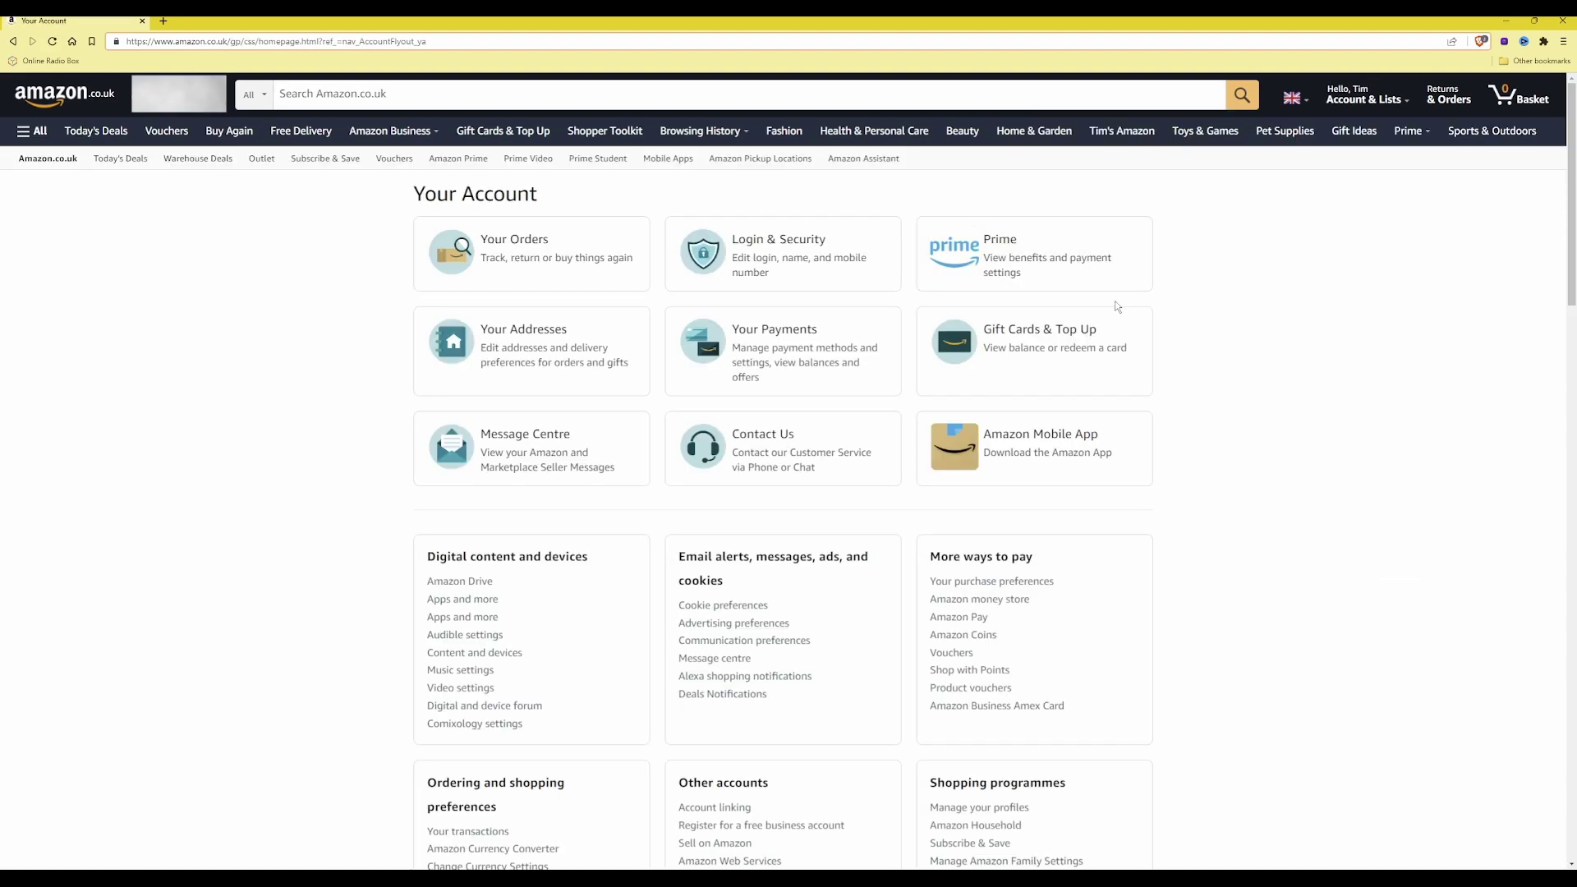
left_click(774, 259)
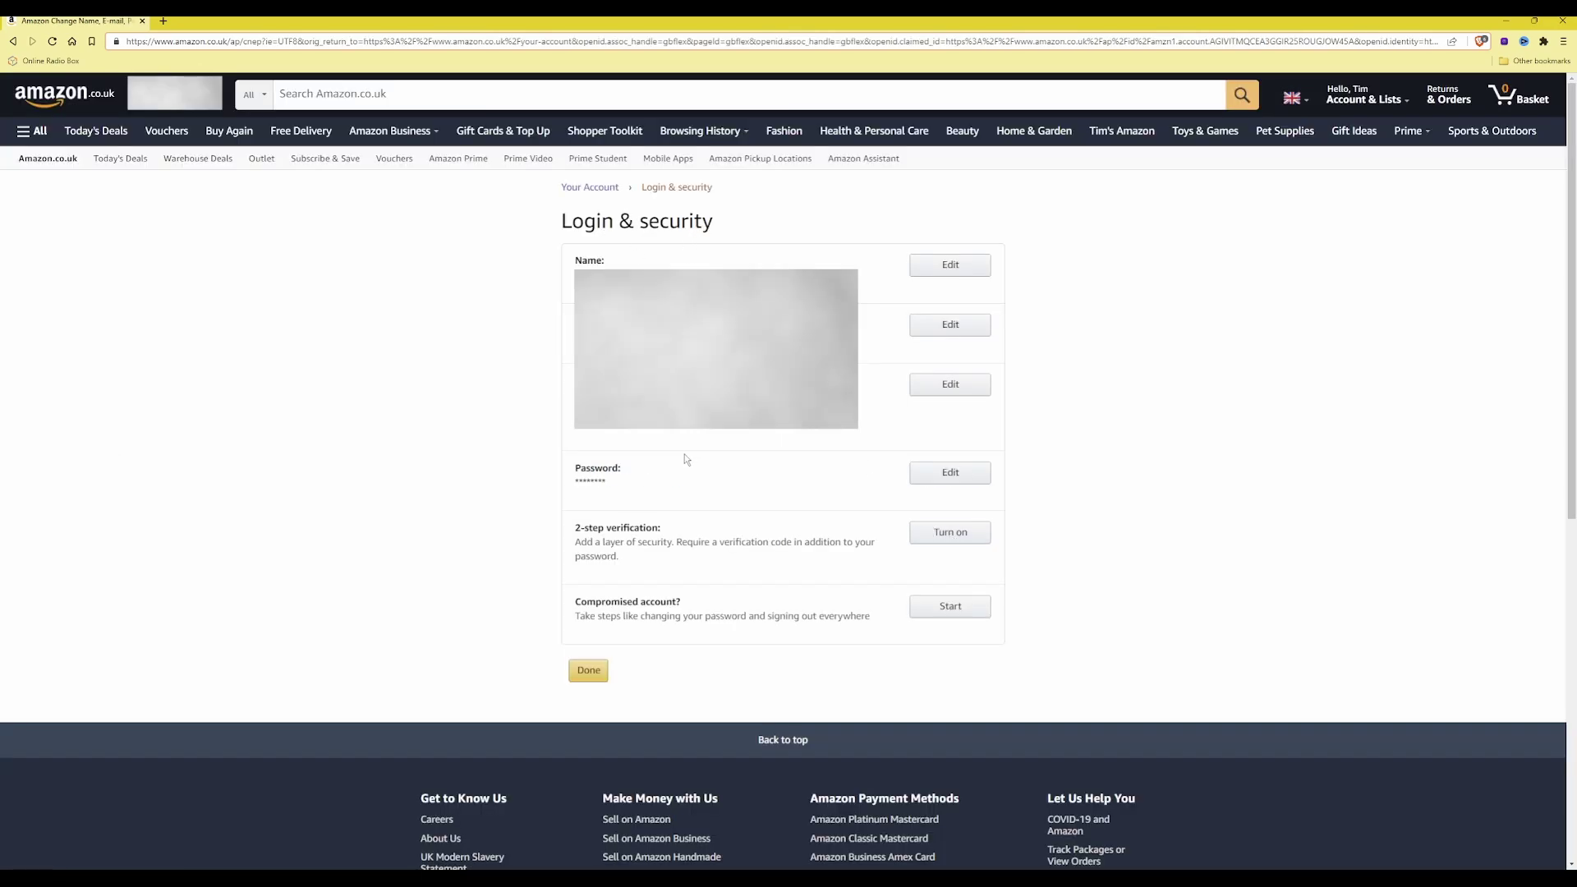
left_click(963, 534)
- Start the Two-Step Verification enrolment and choose Authenticator App as the 2SV authenticator
scroll(625, 717, "down", 1)
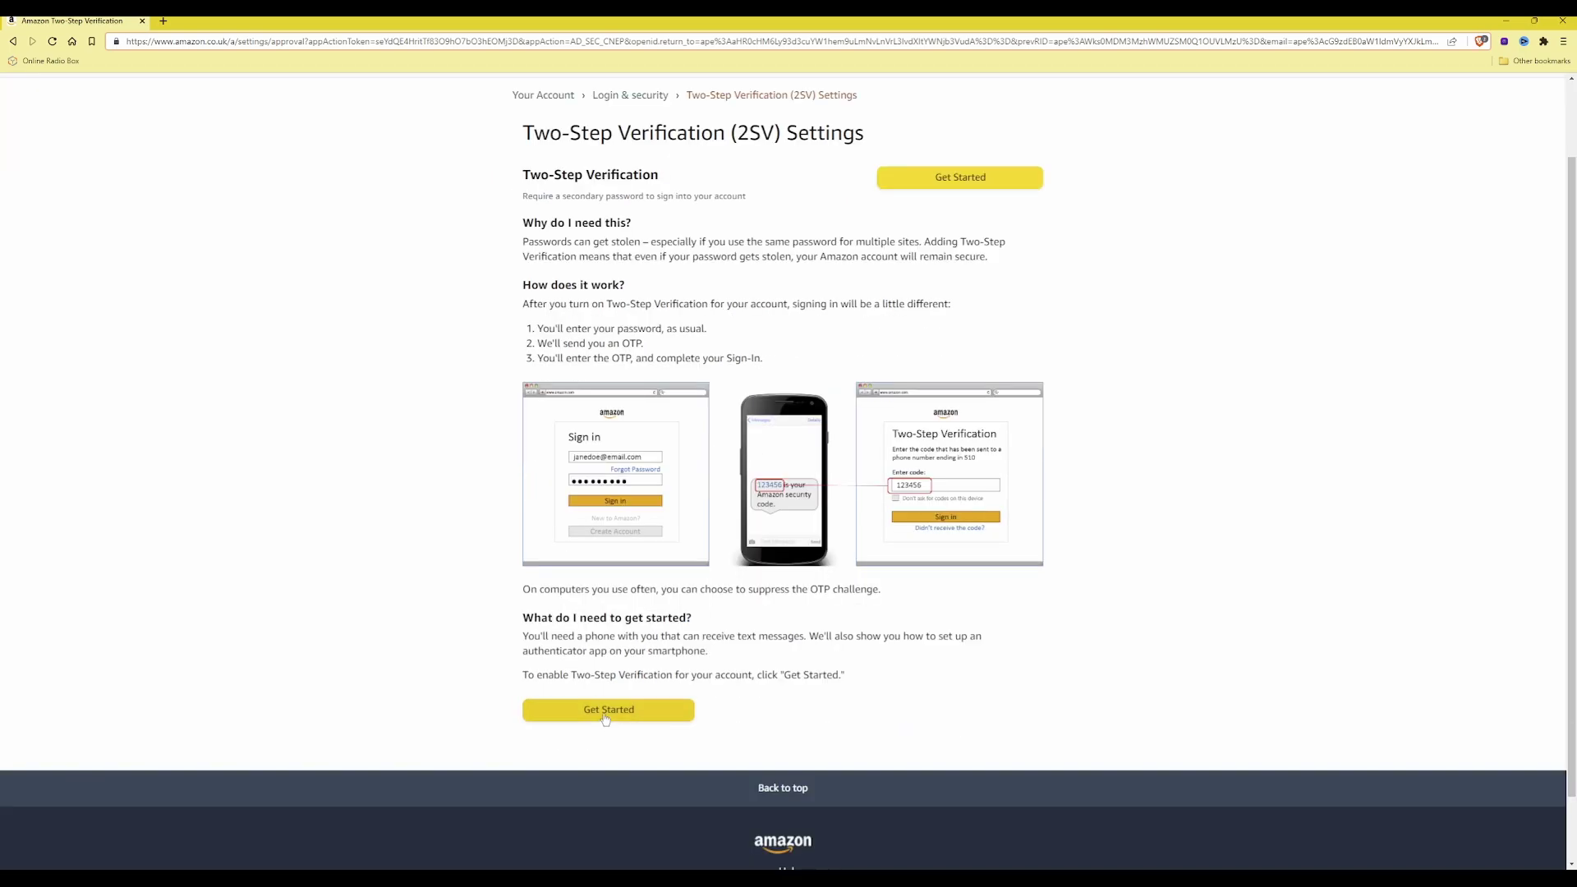
left_click(605, 718)
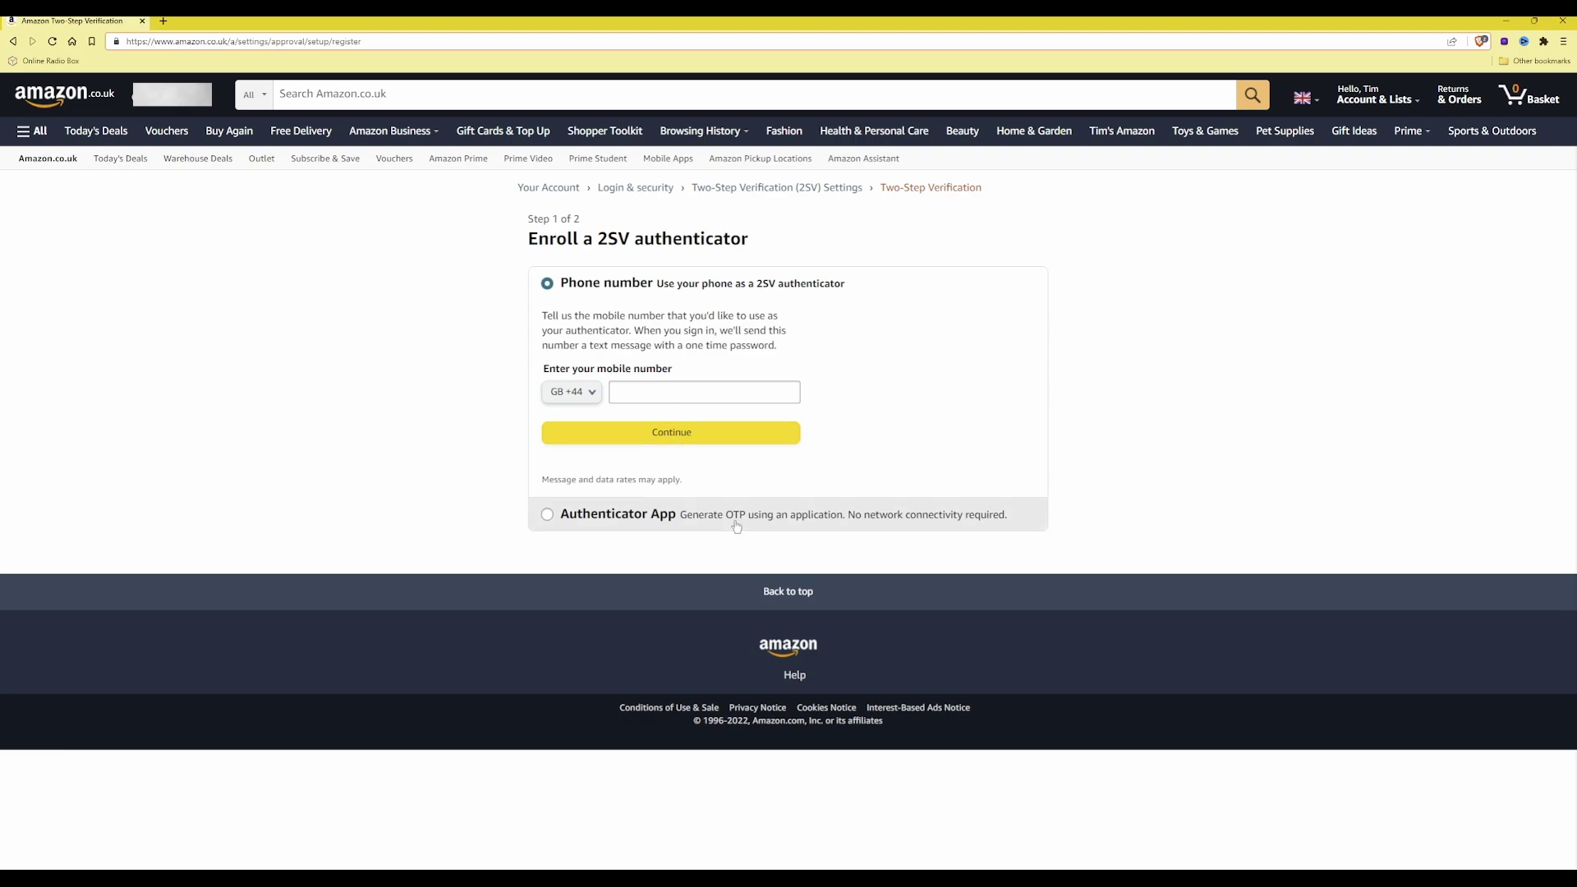
left_click(548, 516)
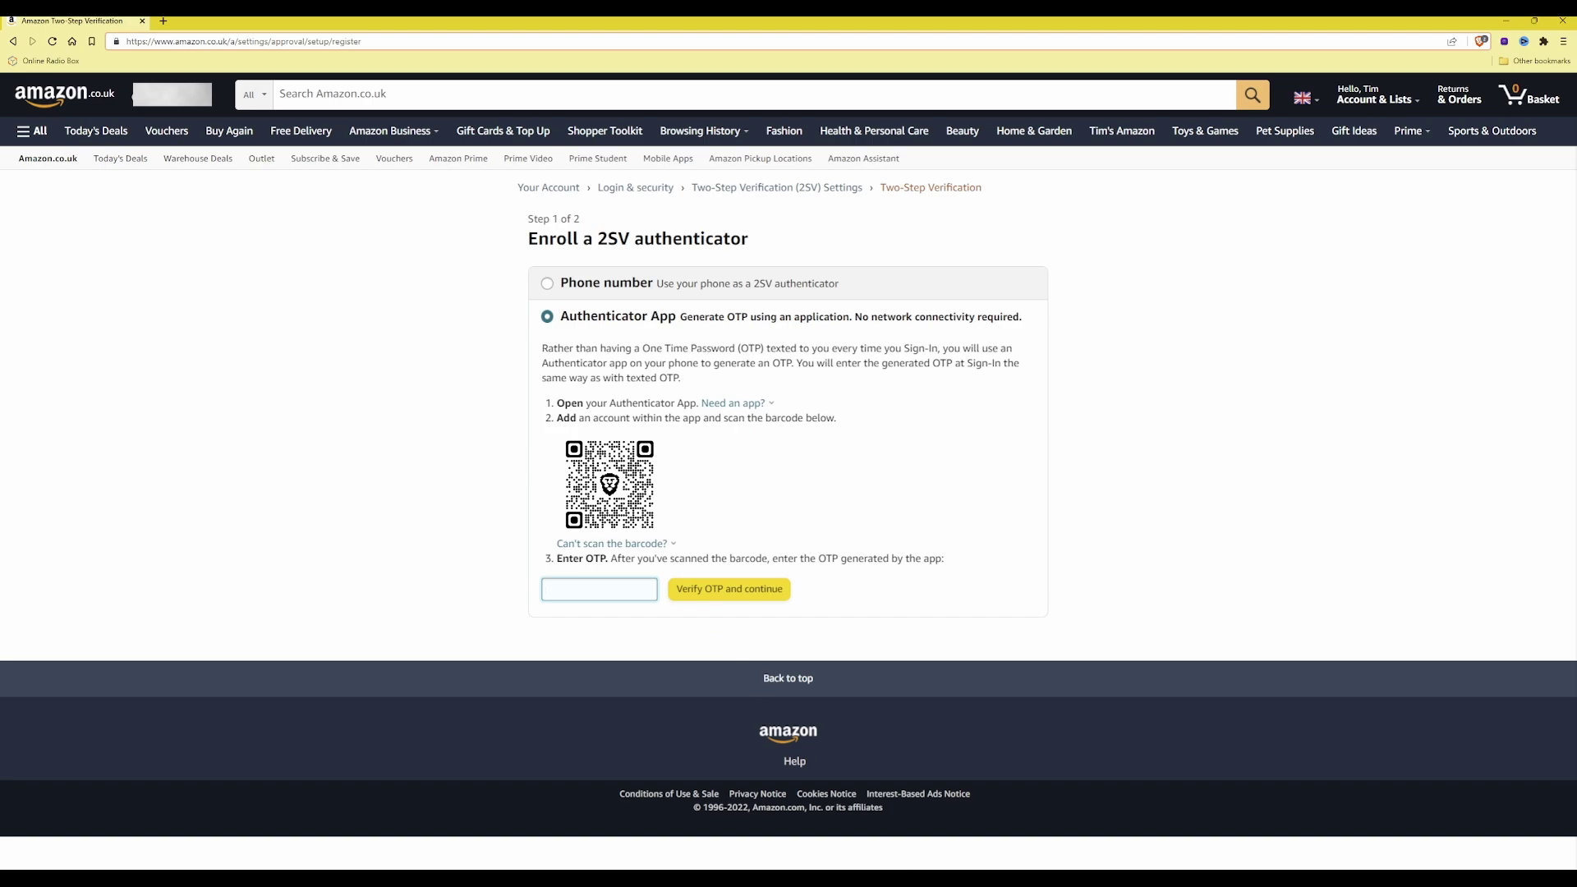
- Switch to KeePass, open the OTP seed settings for the Amazon entry and paste the authenticator seed key
left_click(799, 855)
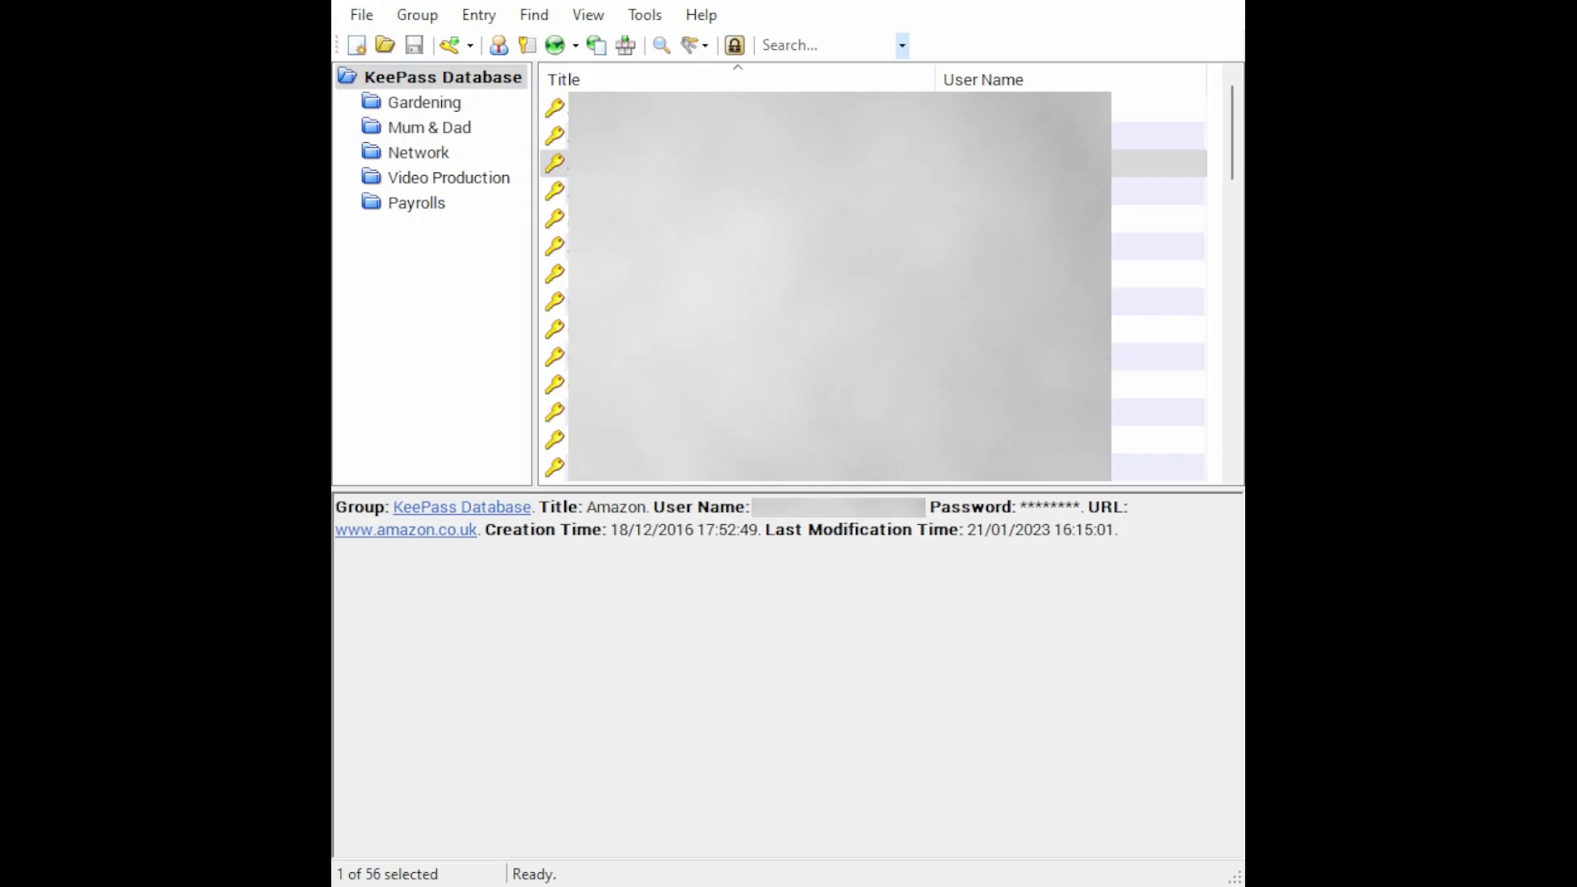
key("alt+Tab")
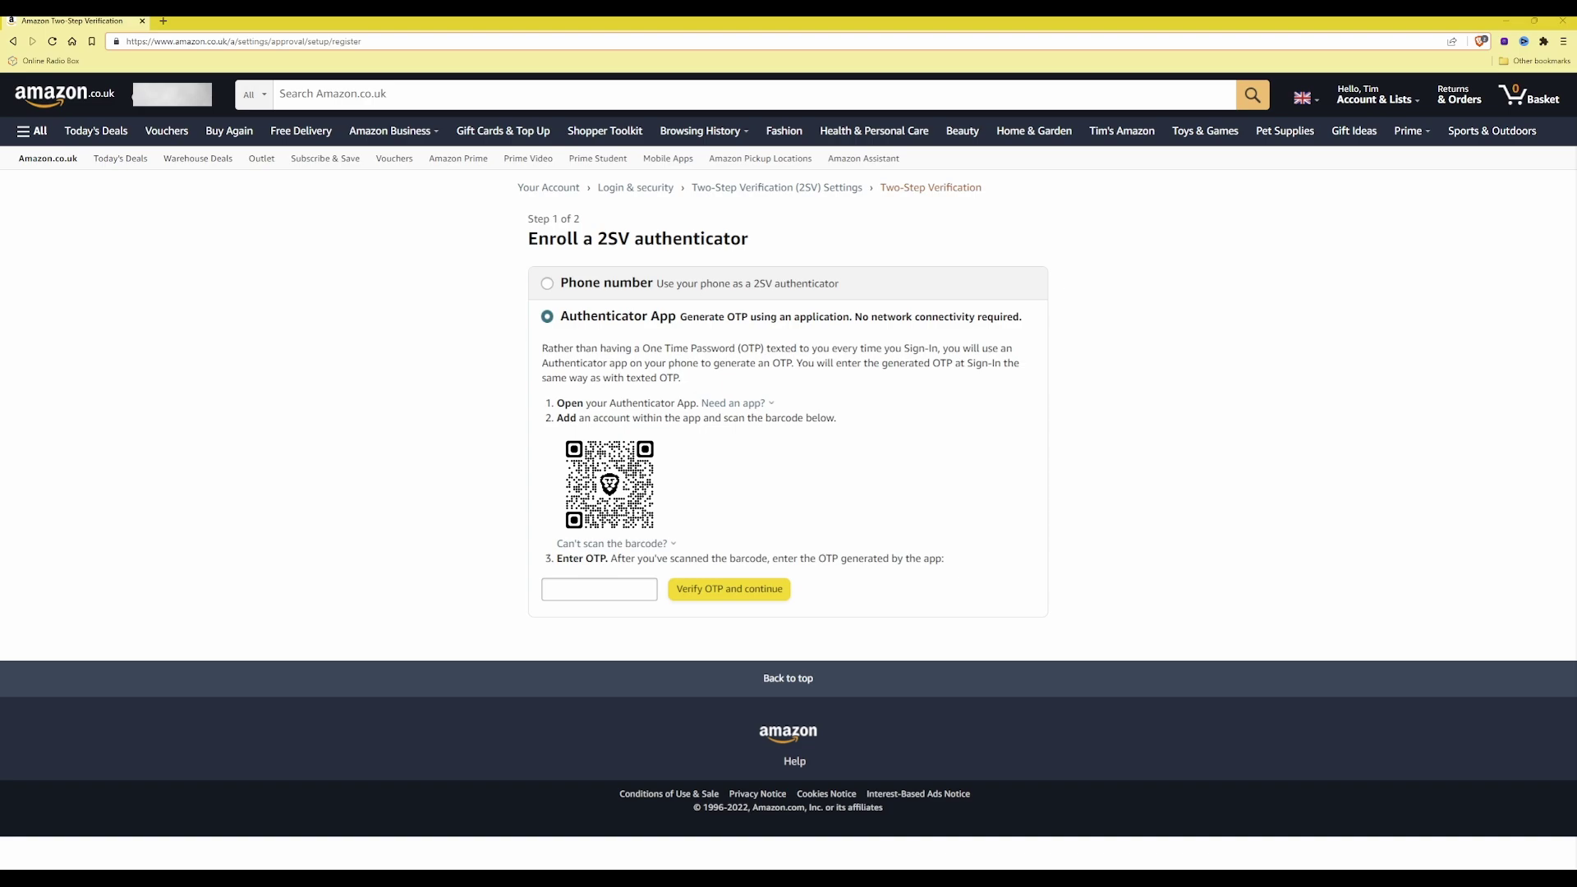
left_click(599, 589)
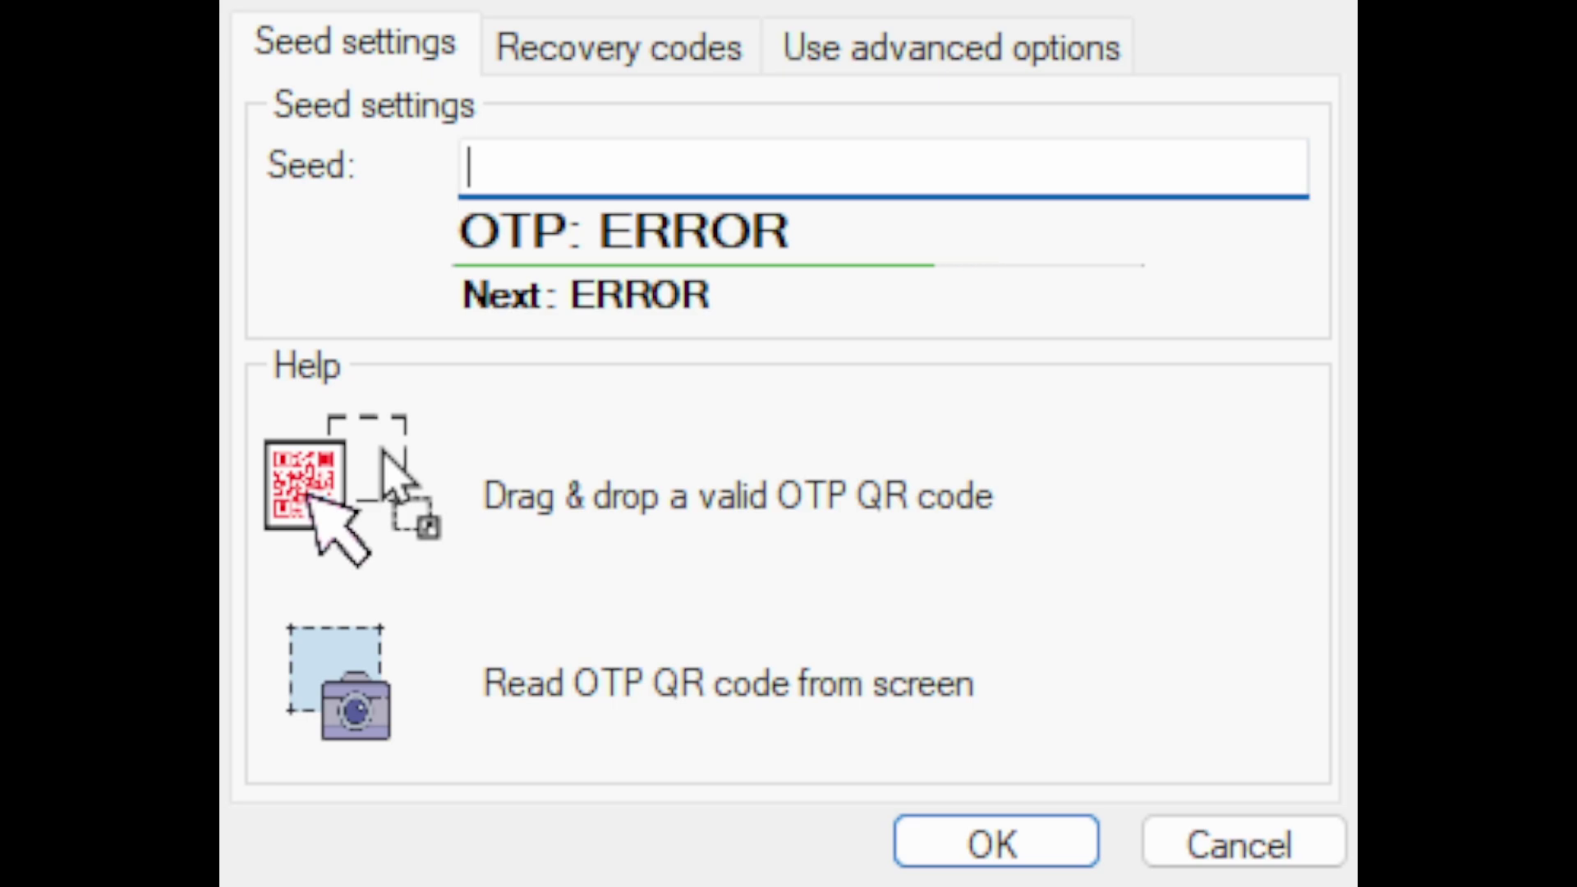
key("ctrl+v")
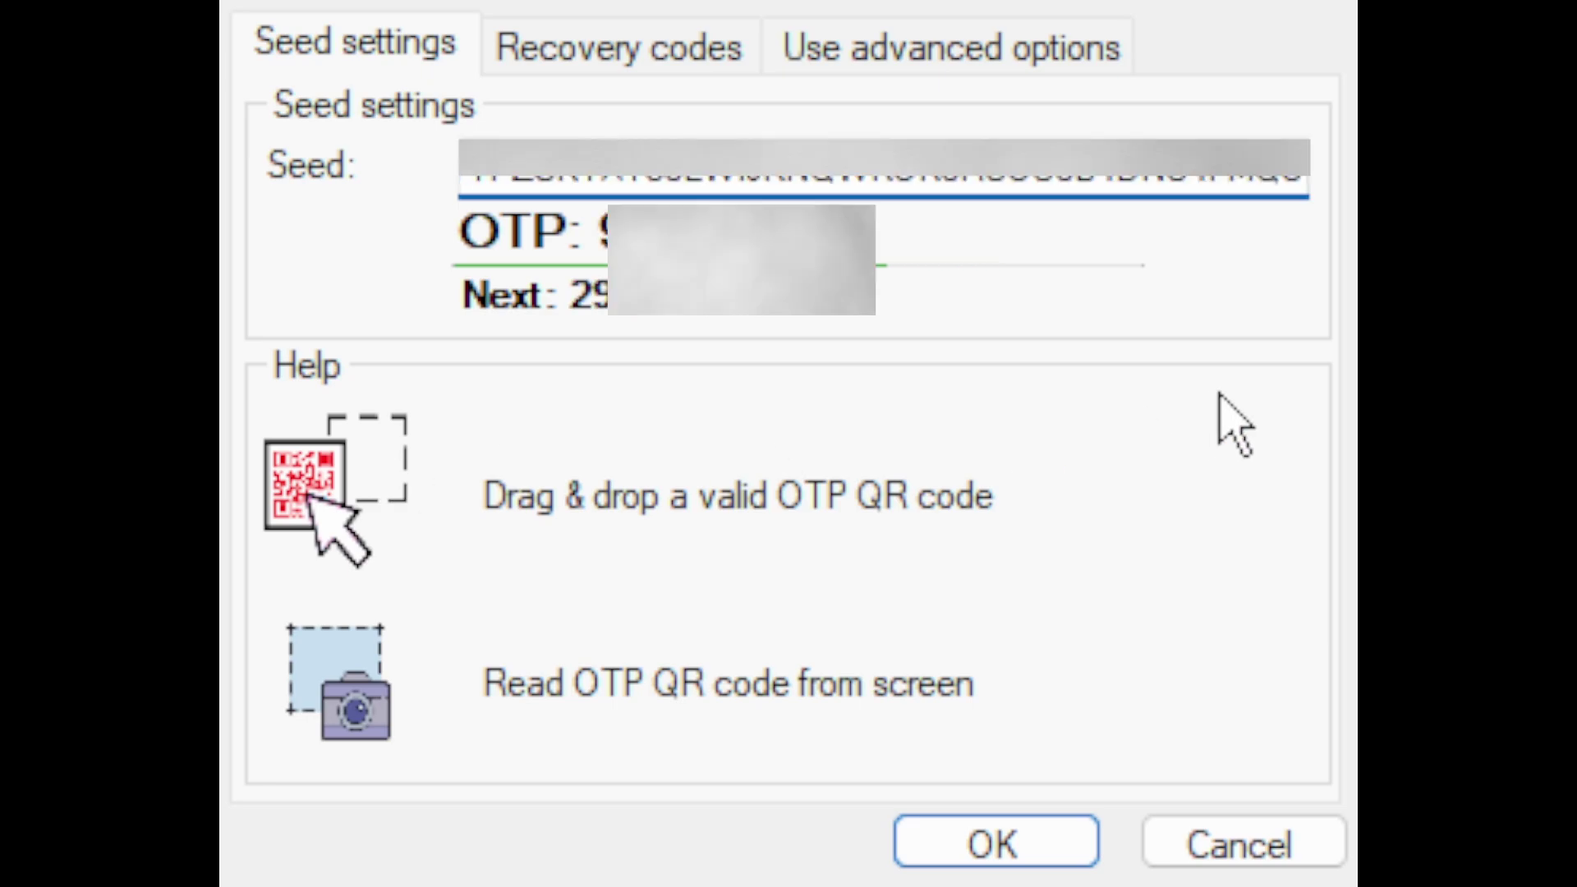
key("Tab")
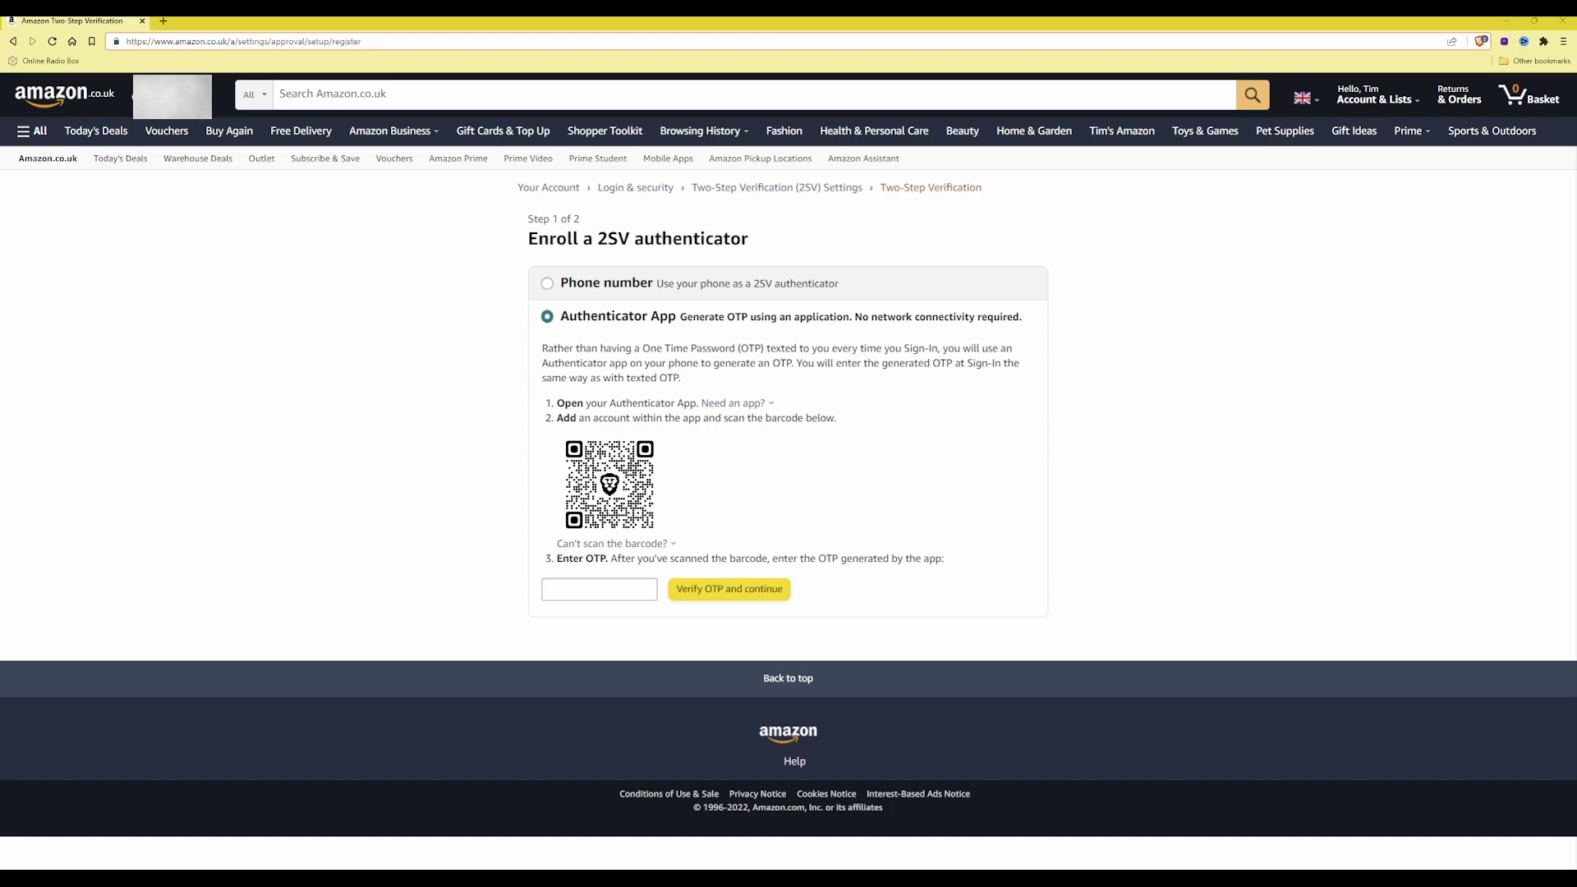
- Back in the browser, enter the OTP generated by KeePass, verify it and turn on Amazon's Two-Step Verification
left_click(603, 592)
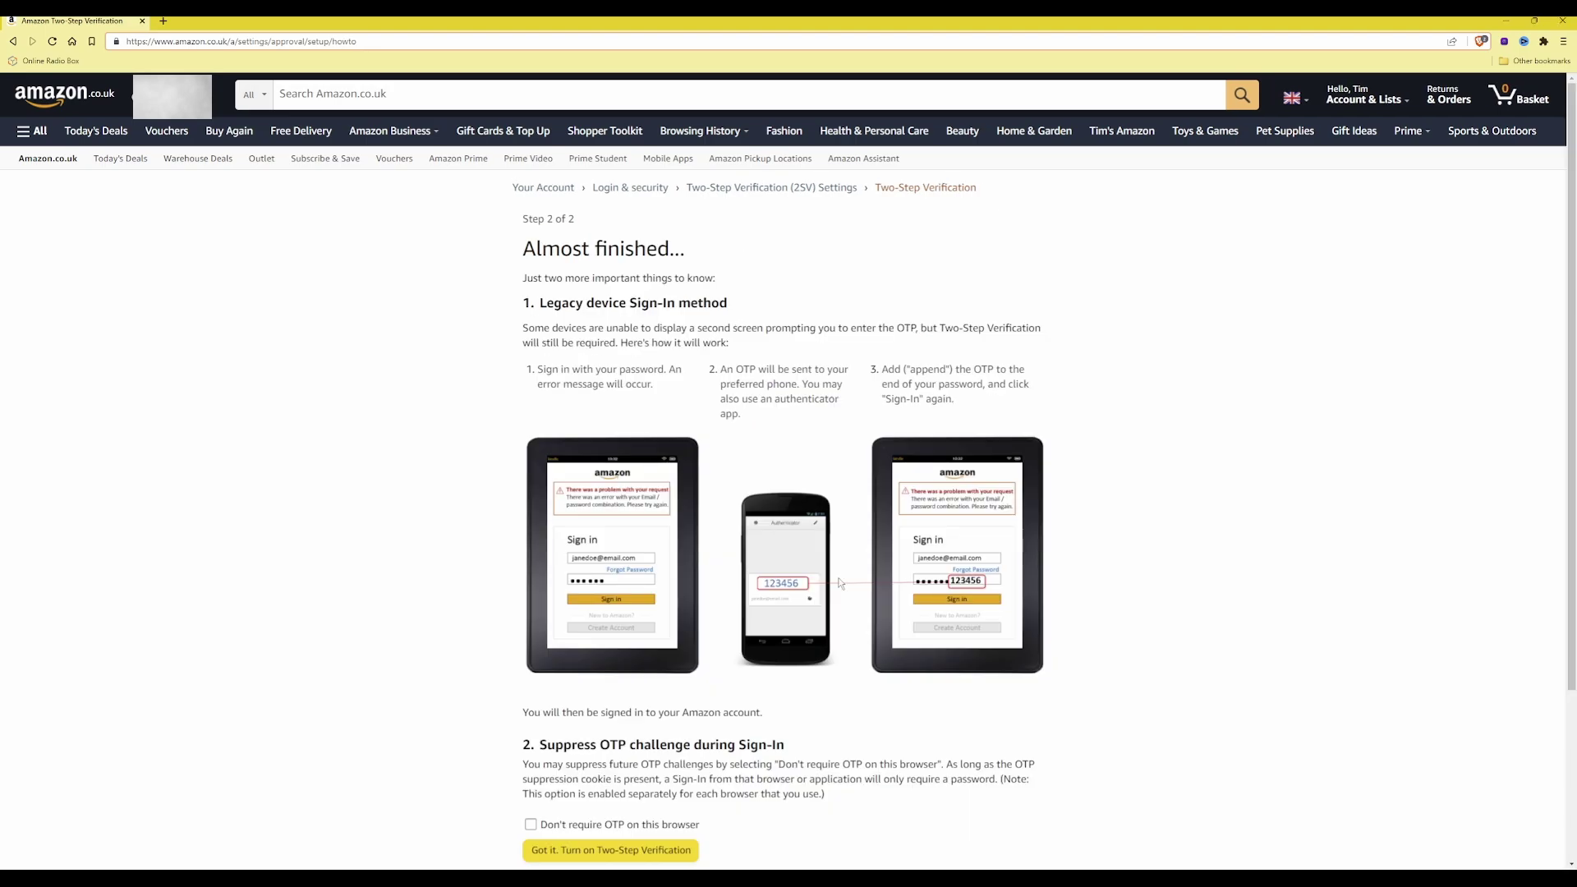
scroll(872, 601, "down", 2)
scroll(872, 602, "up", 1)
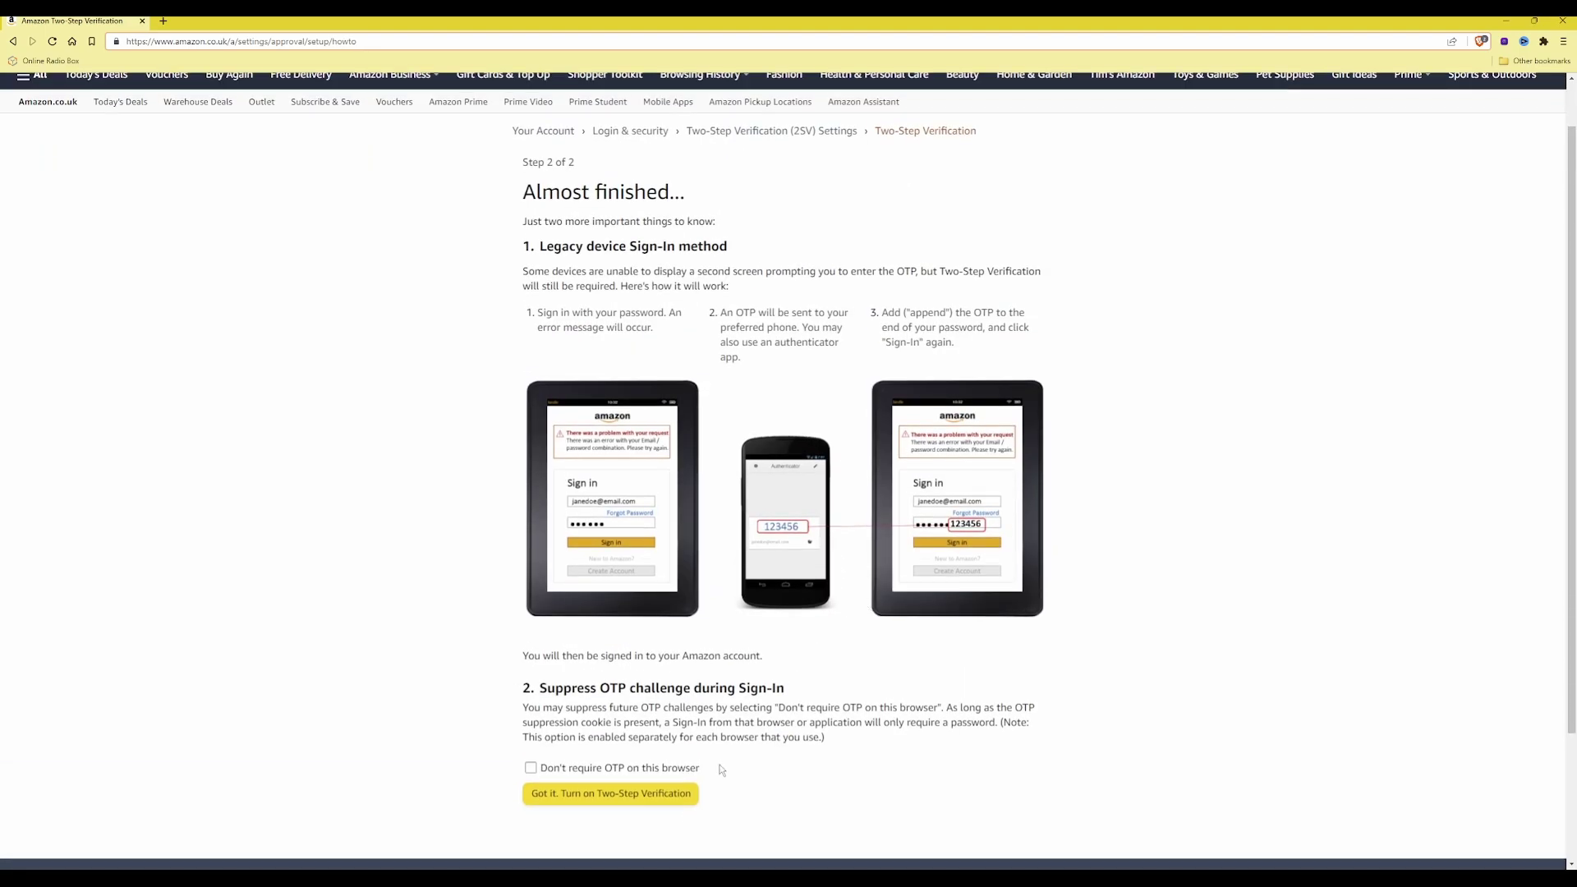
left_click(634, 794)
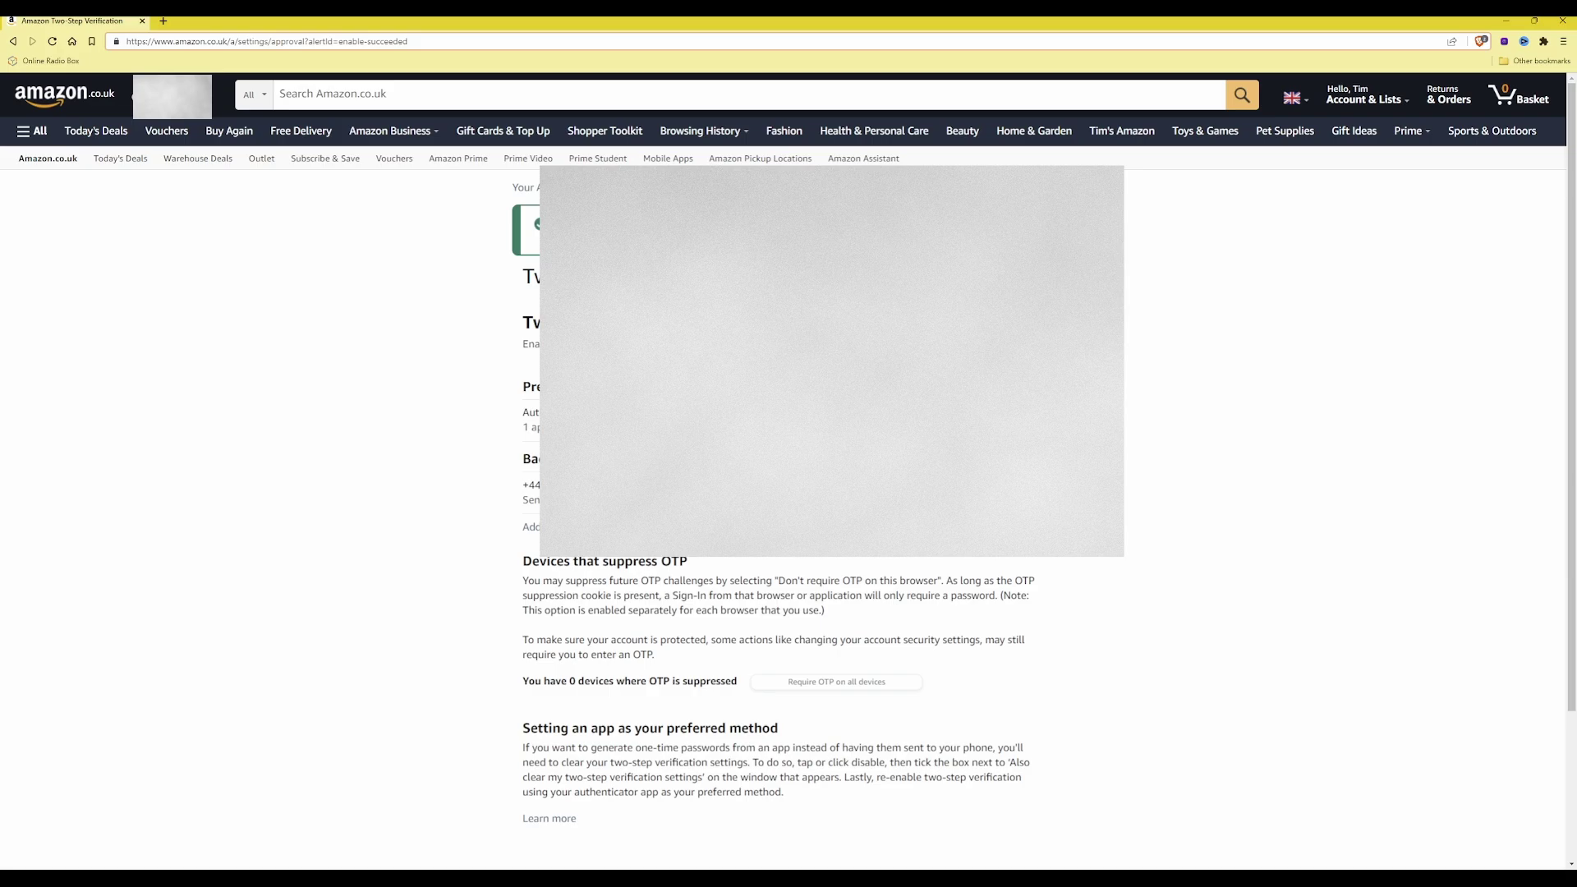
- Look over Amazon's Two-Step Verification settings page and sign out of the Amazon account
scroll(788, 657, "down", 1)
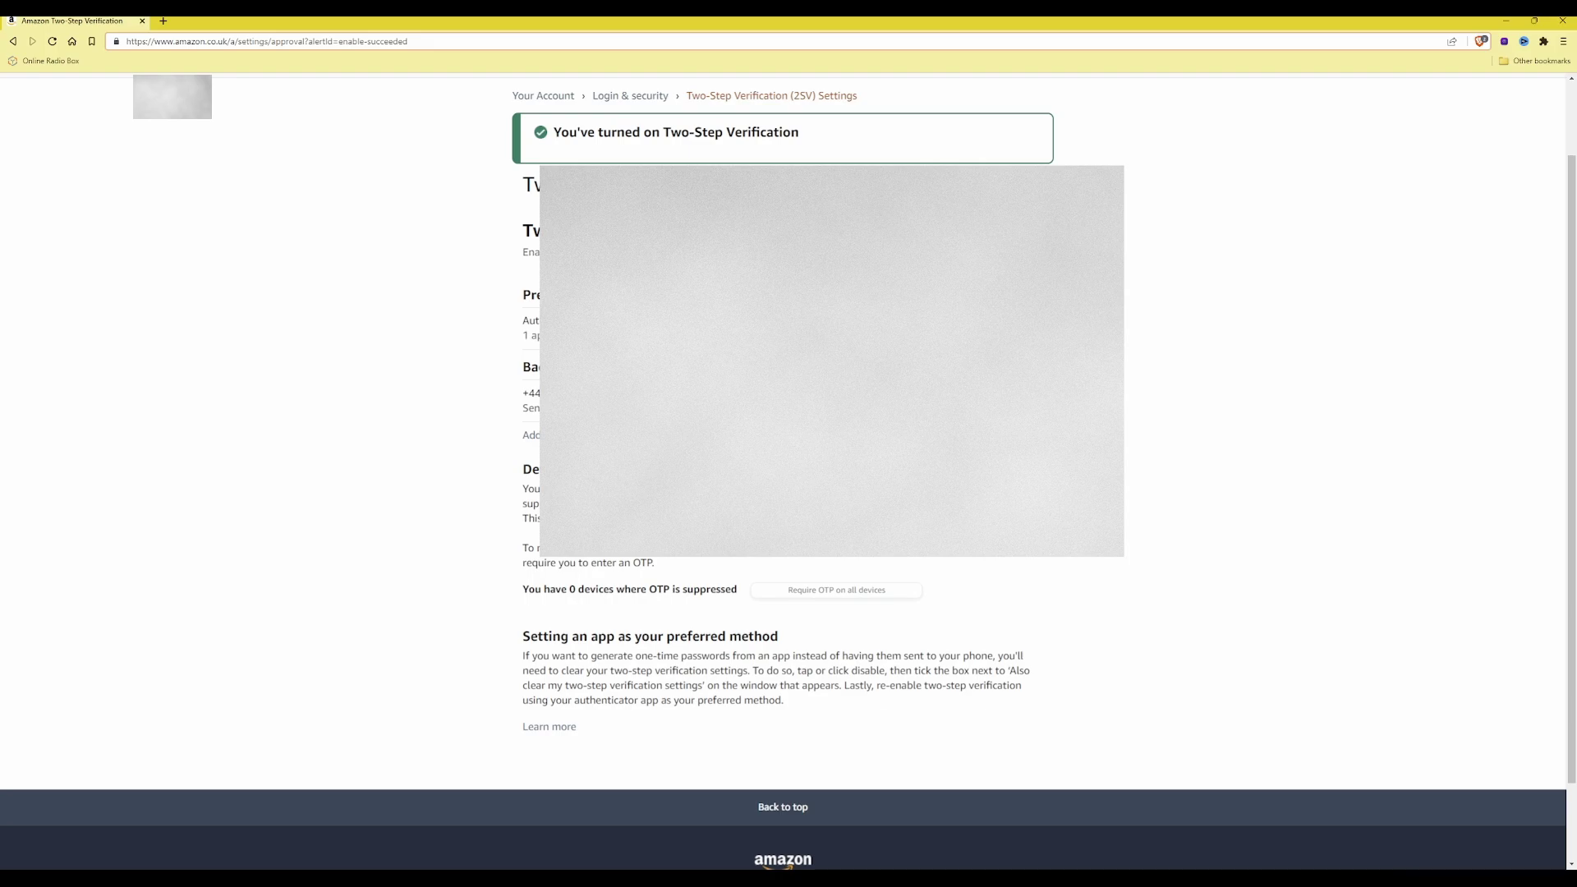
scroll(783, 492, "up", 1)
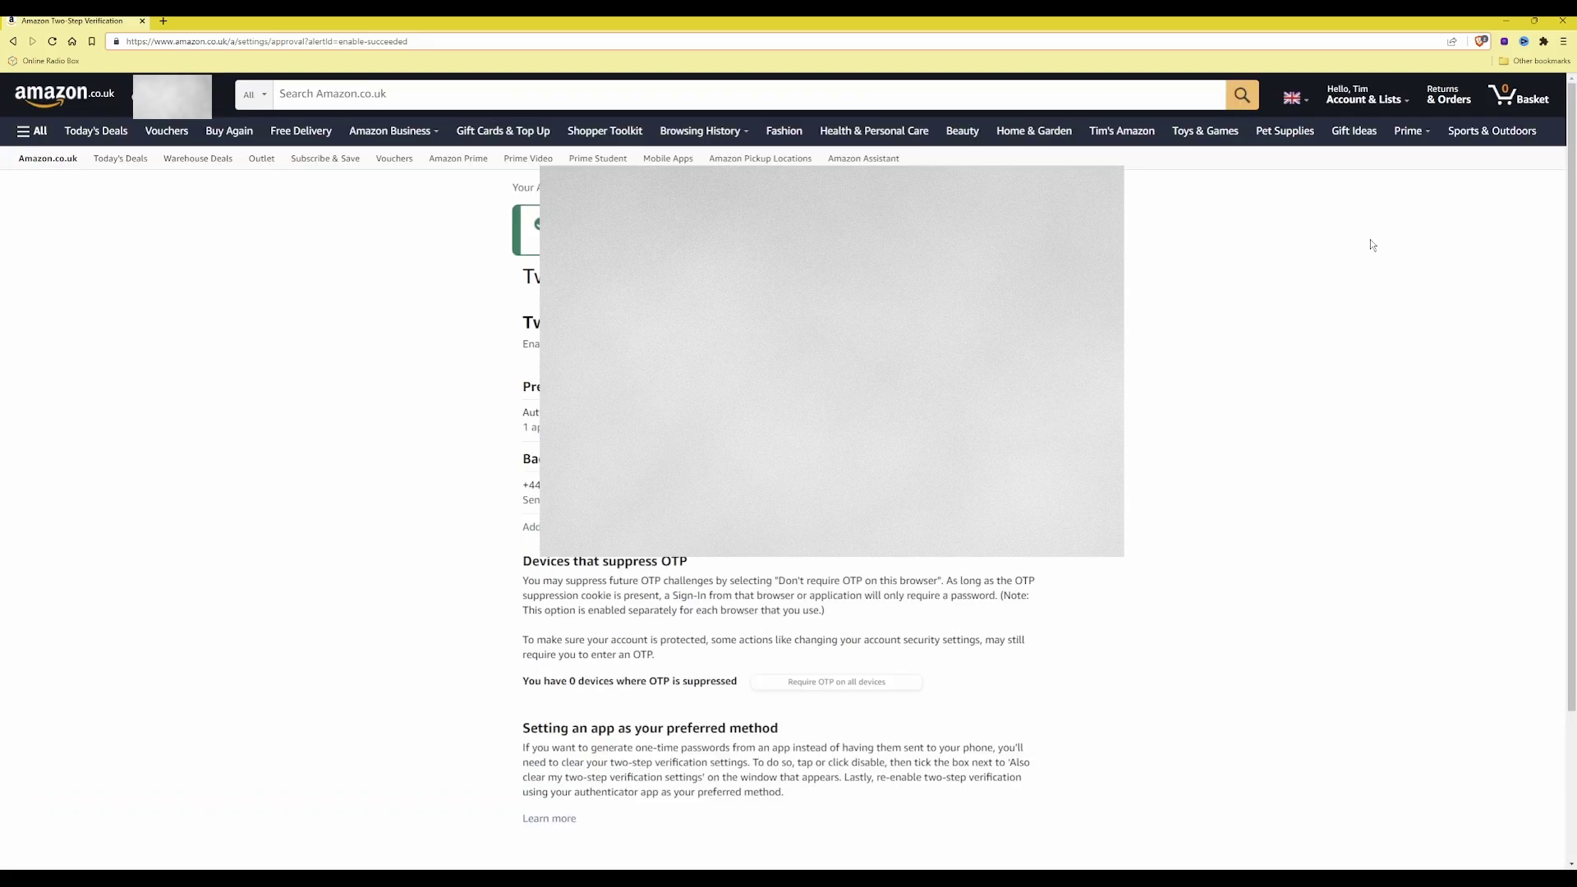
mouse_move(1362, 100)
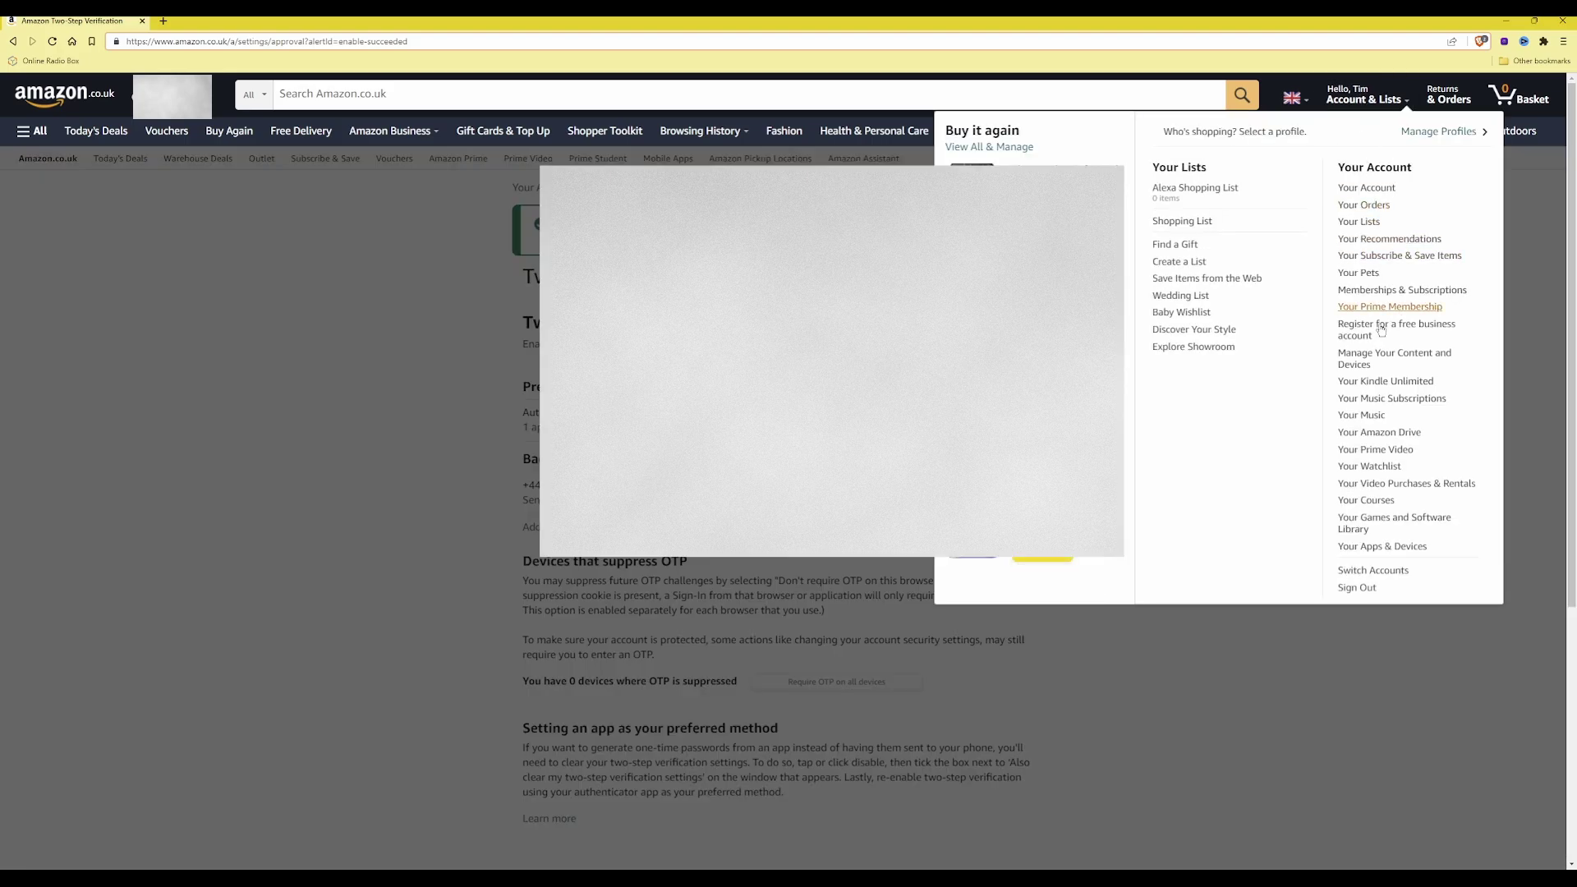
left_click(1356, 588)
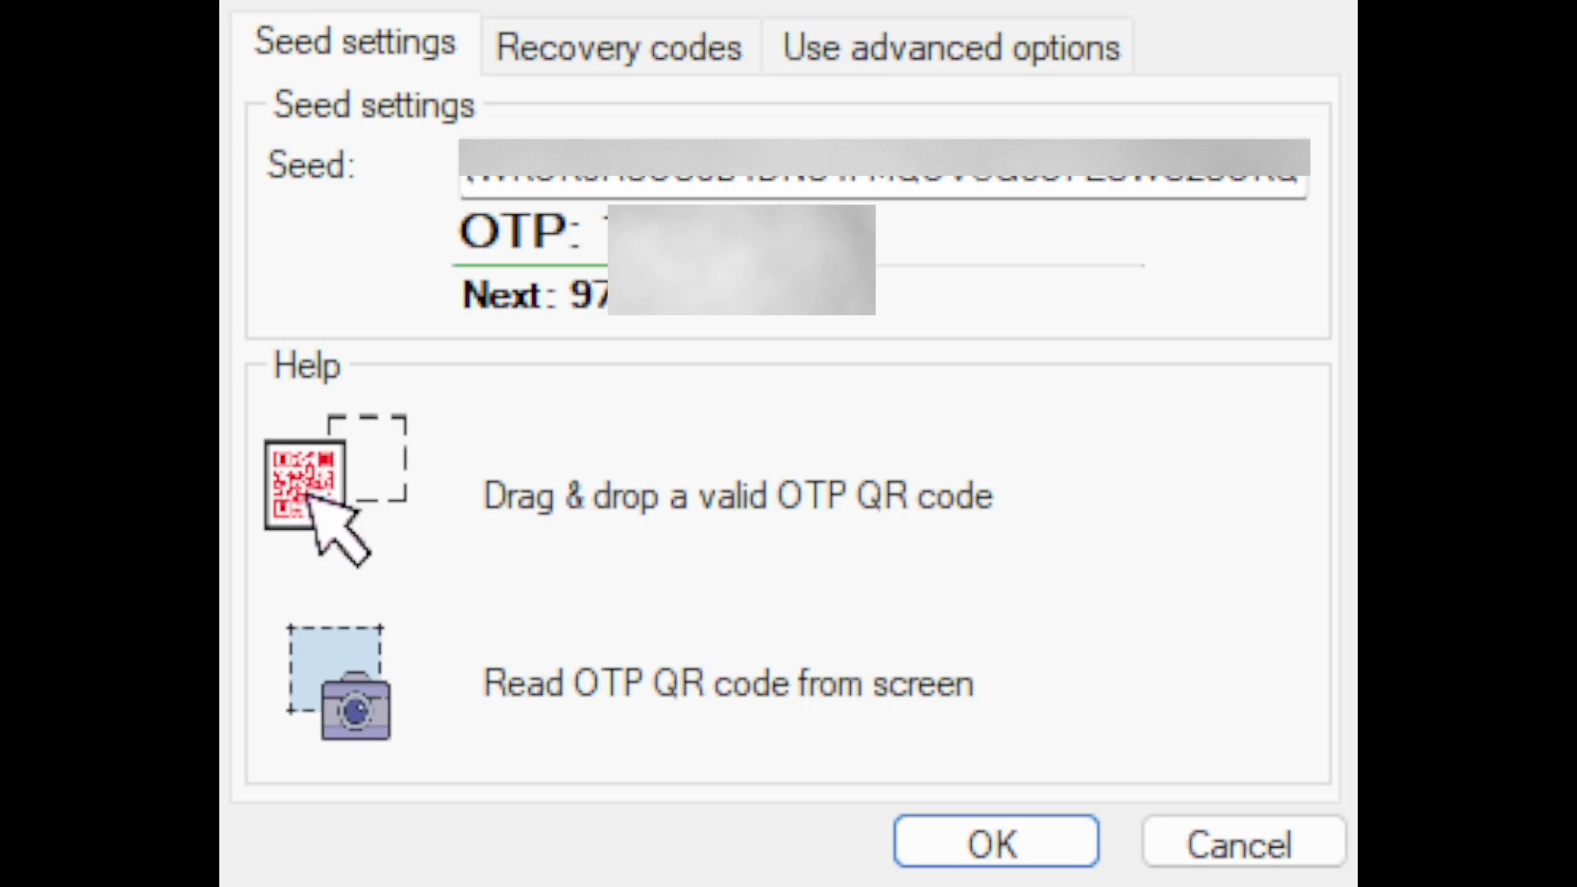
- In KeePass, accept the Amazon entry's OTP seed settings and save the database
left_click(1003, 853)
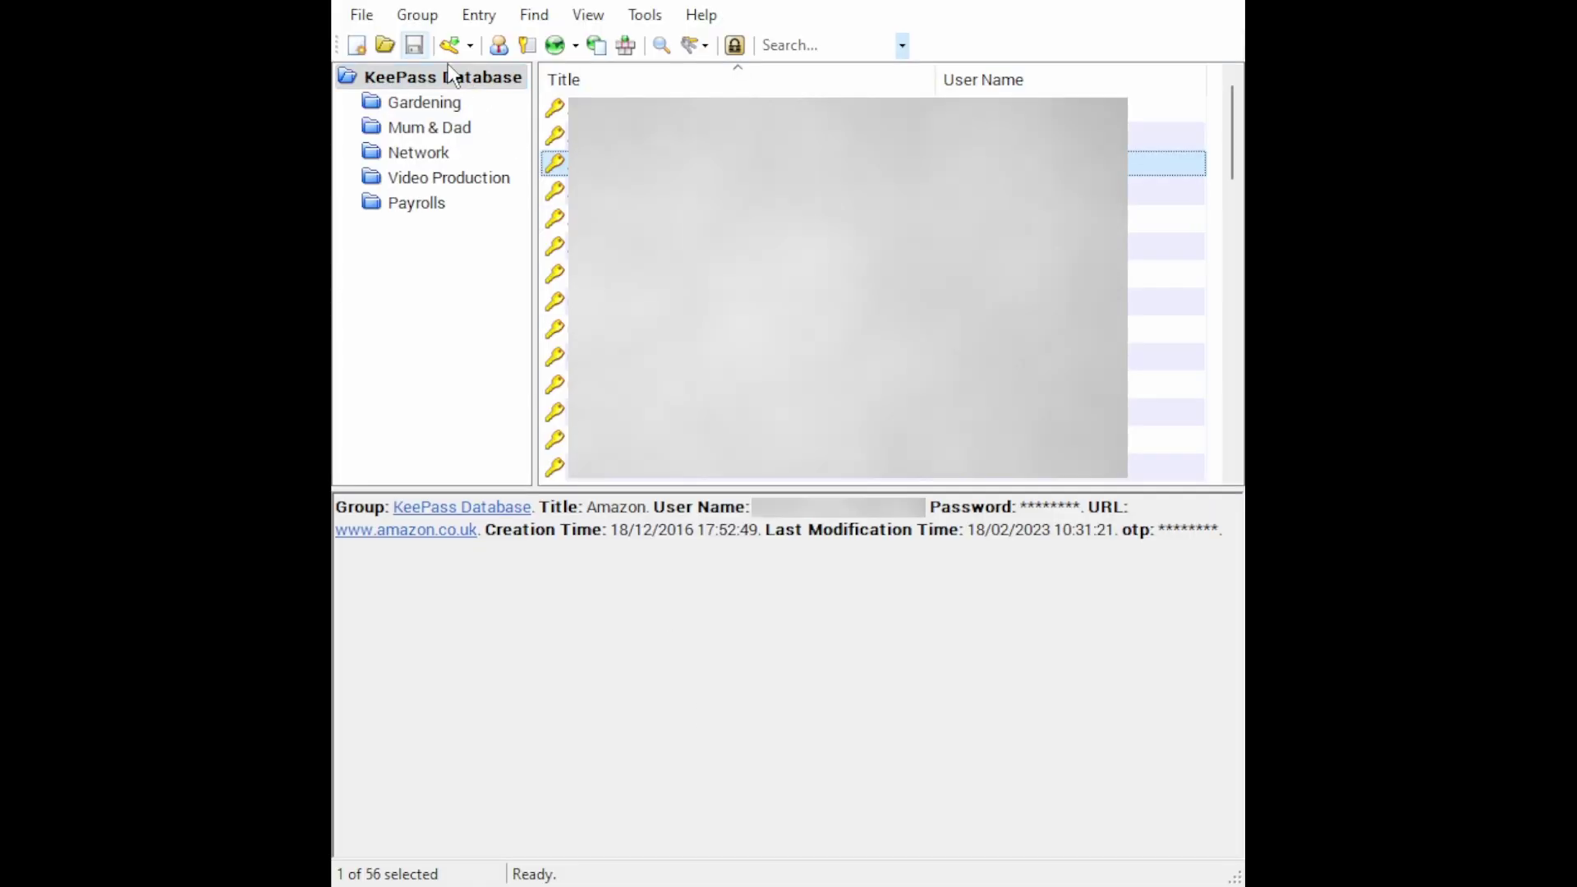
left_click(413, 49)
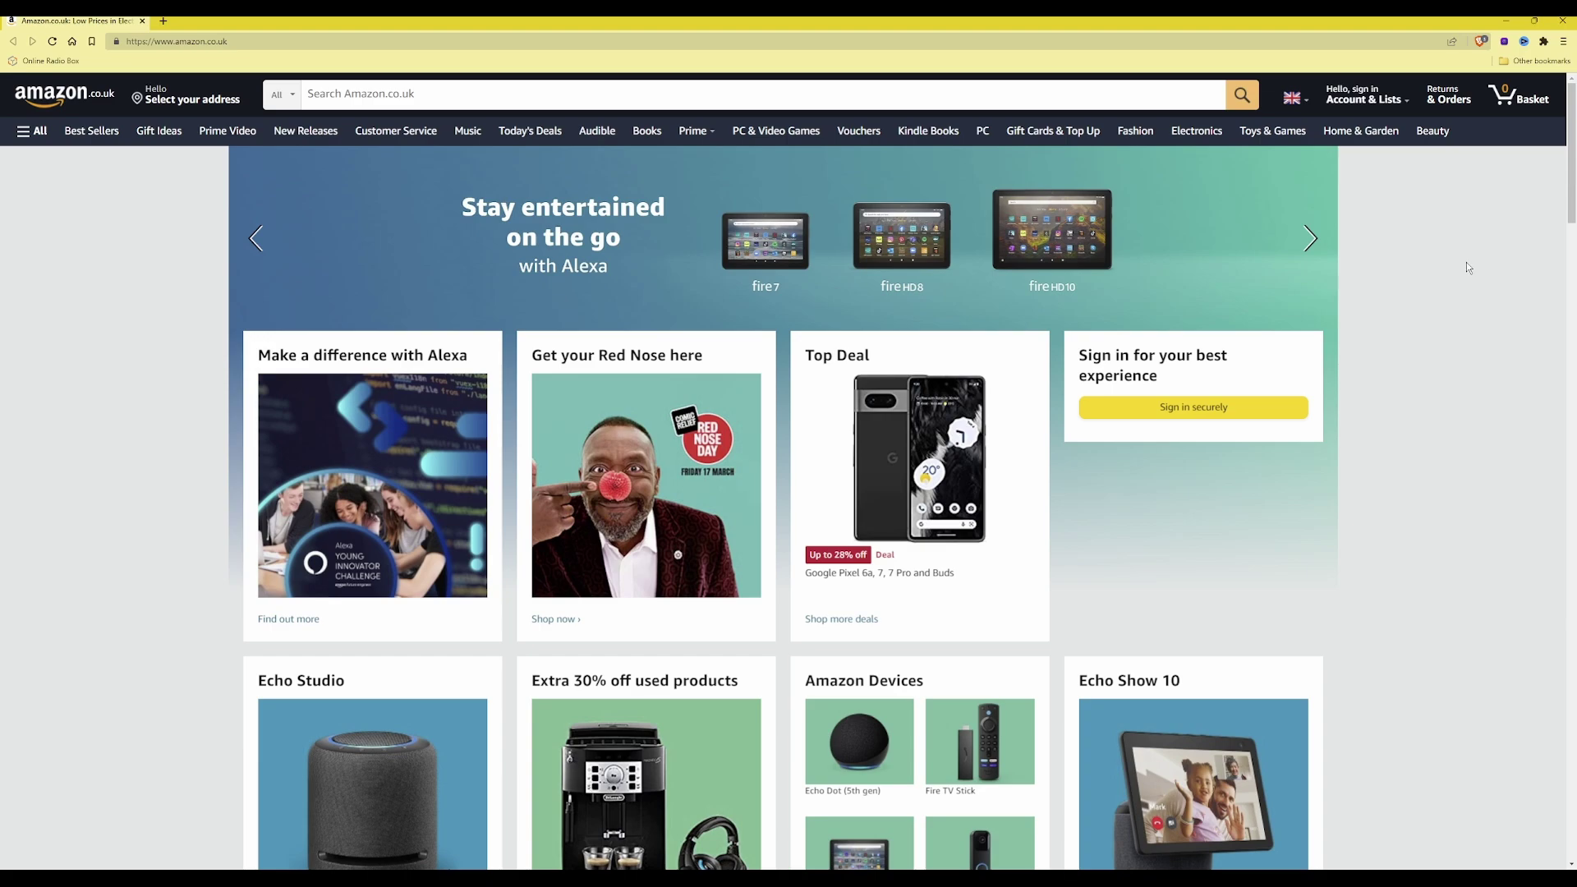
- Sign in to Amazon.co.uk again, using the one-time password copied from the Amazon entry in KeePass for Two-Step Verification
mouse_move(1351, 99)
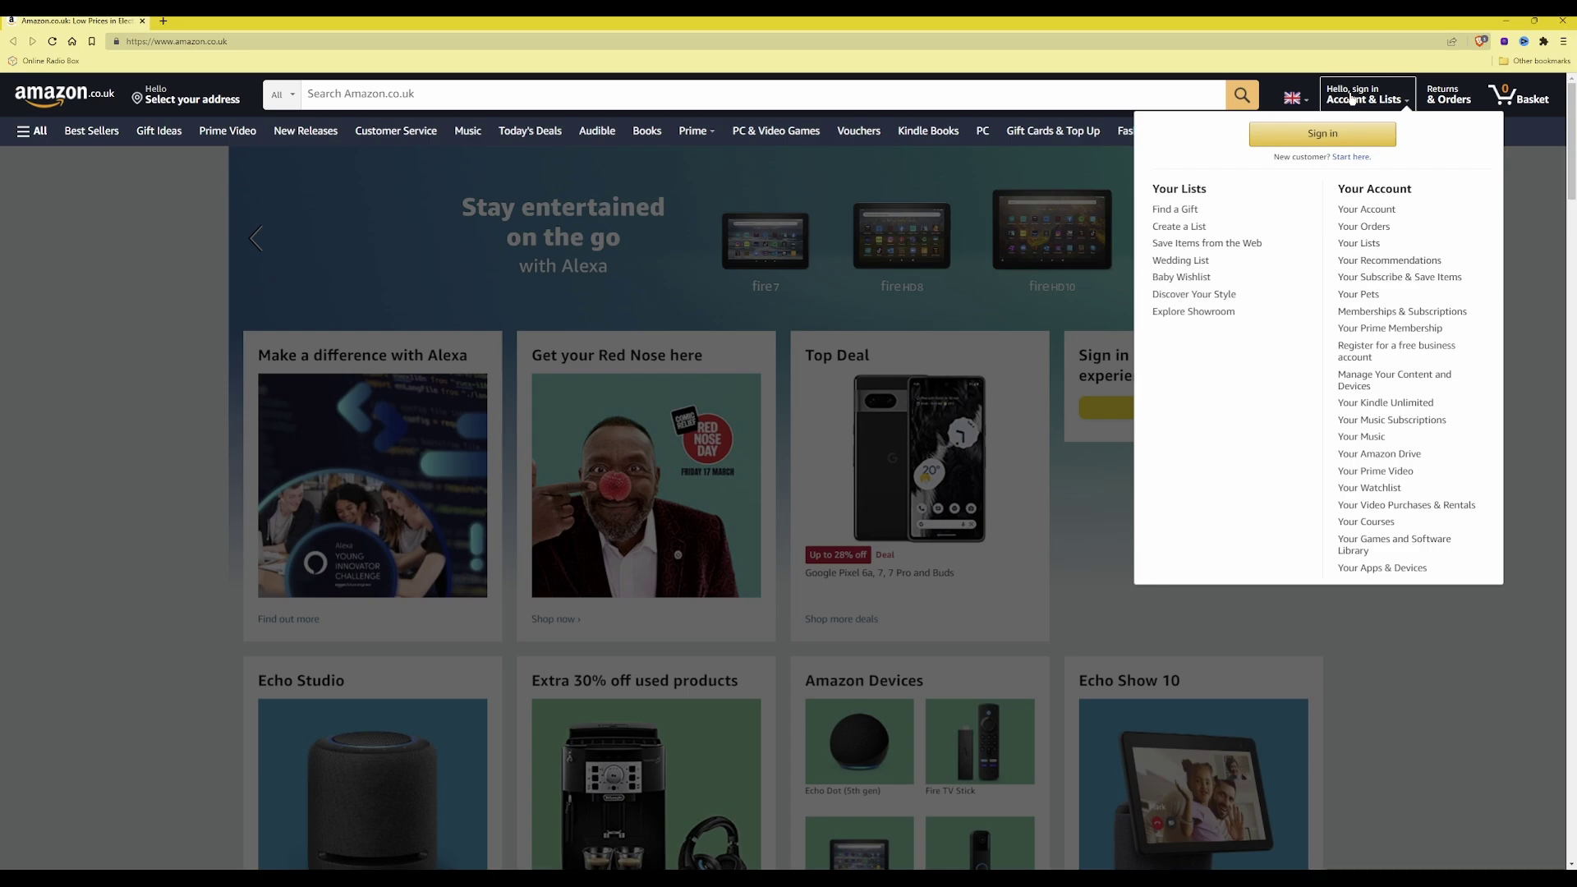
left_click(1320, 136)
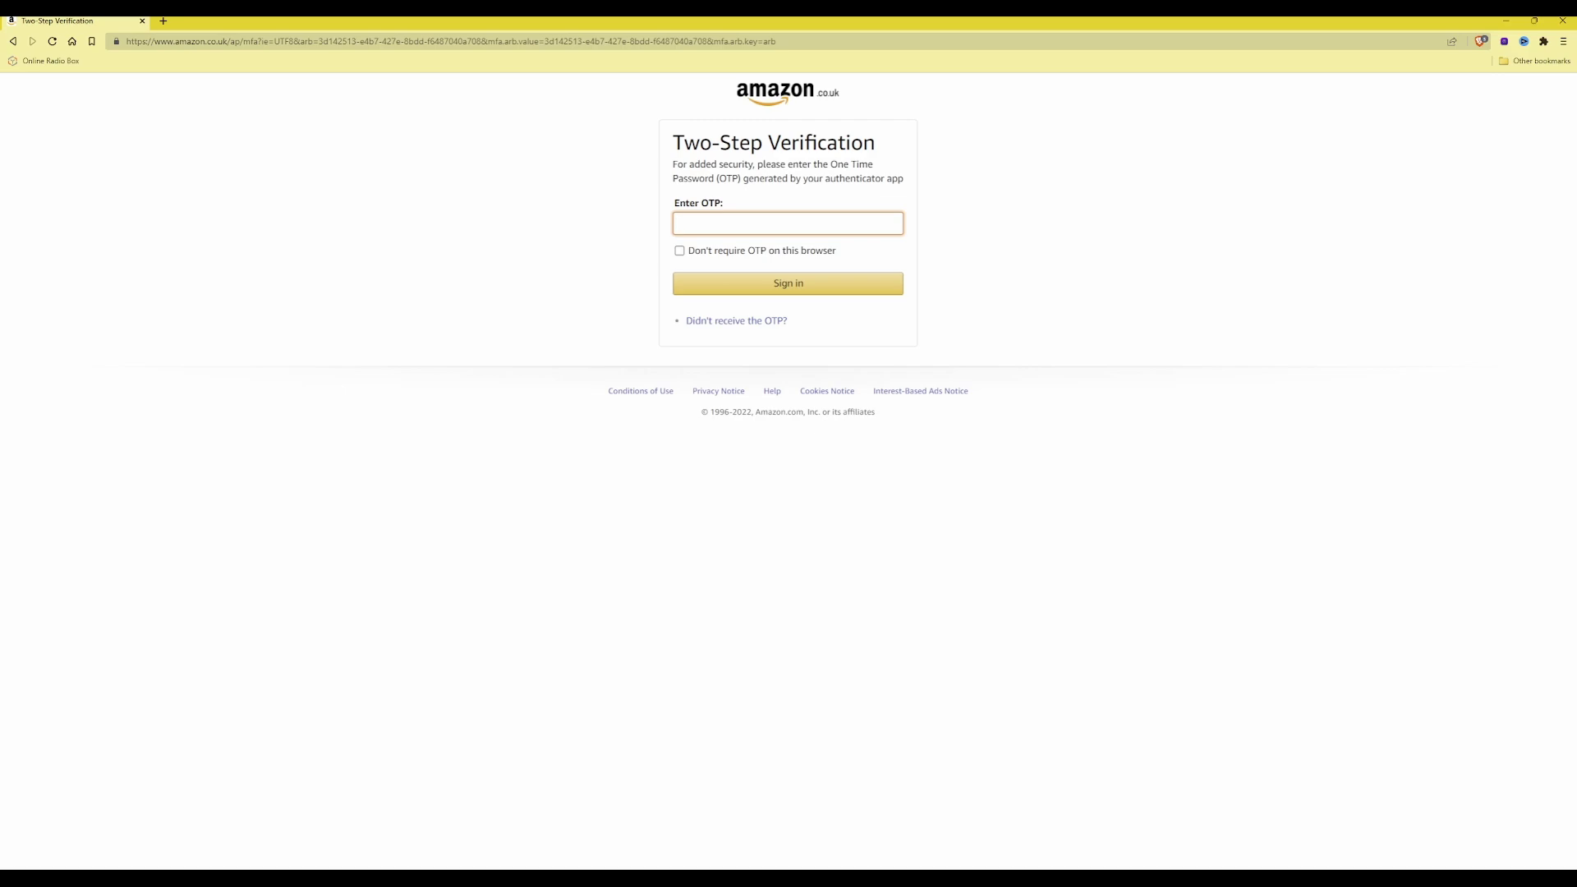
key("alt+Tab")
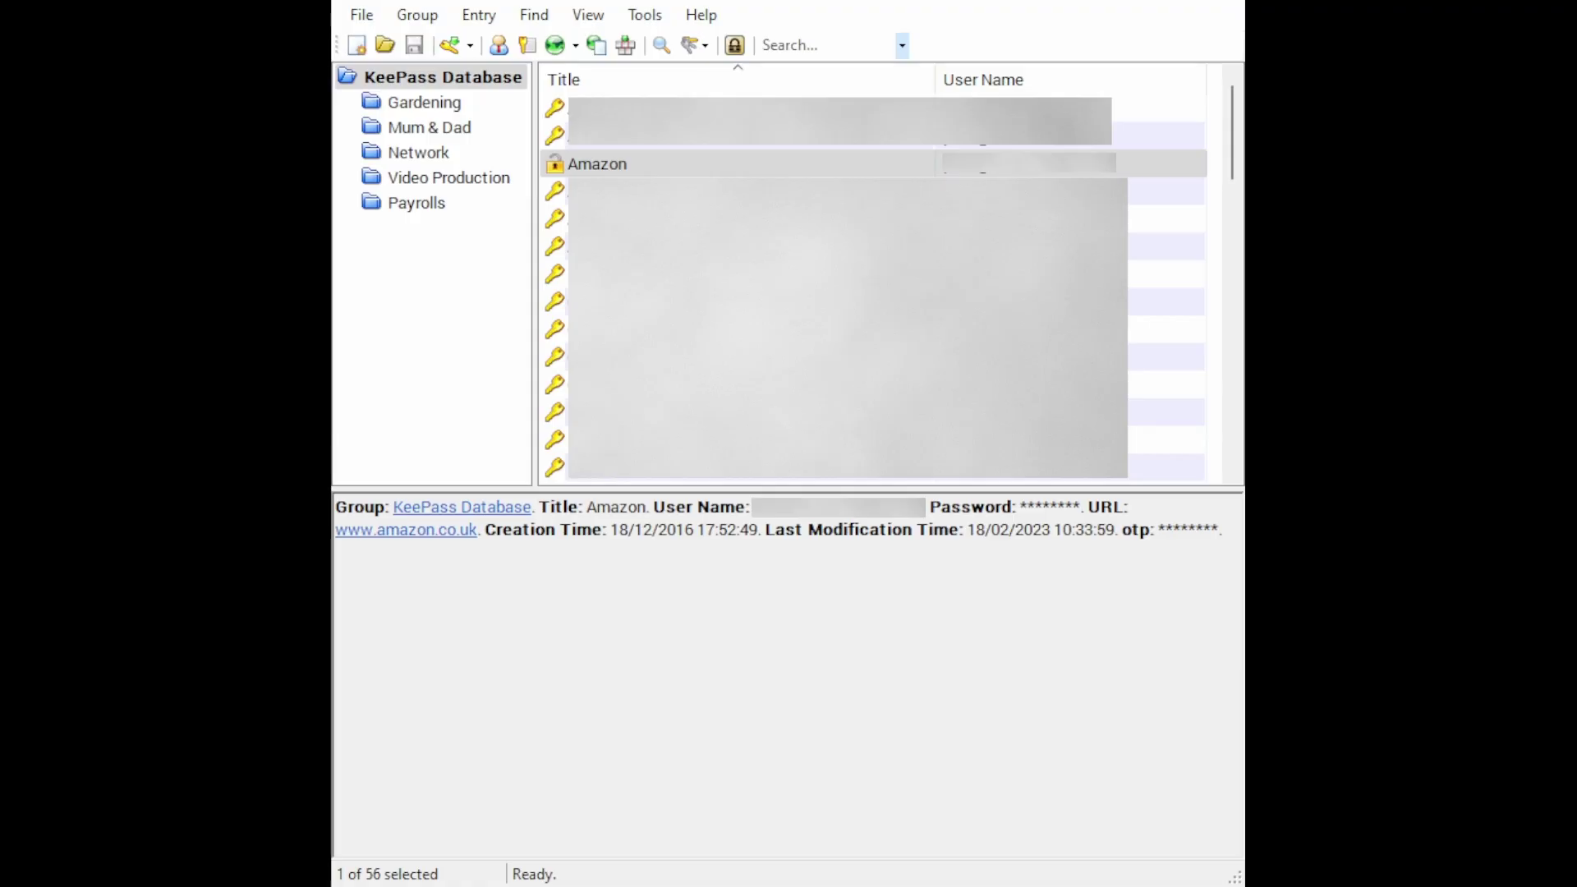
key("alt+Tab")
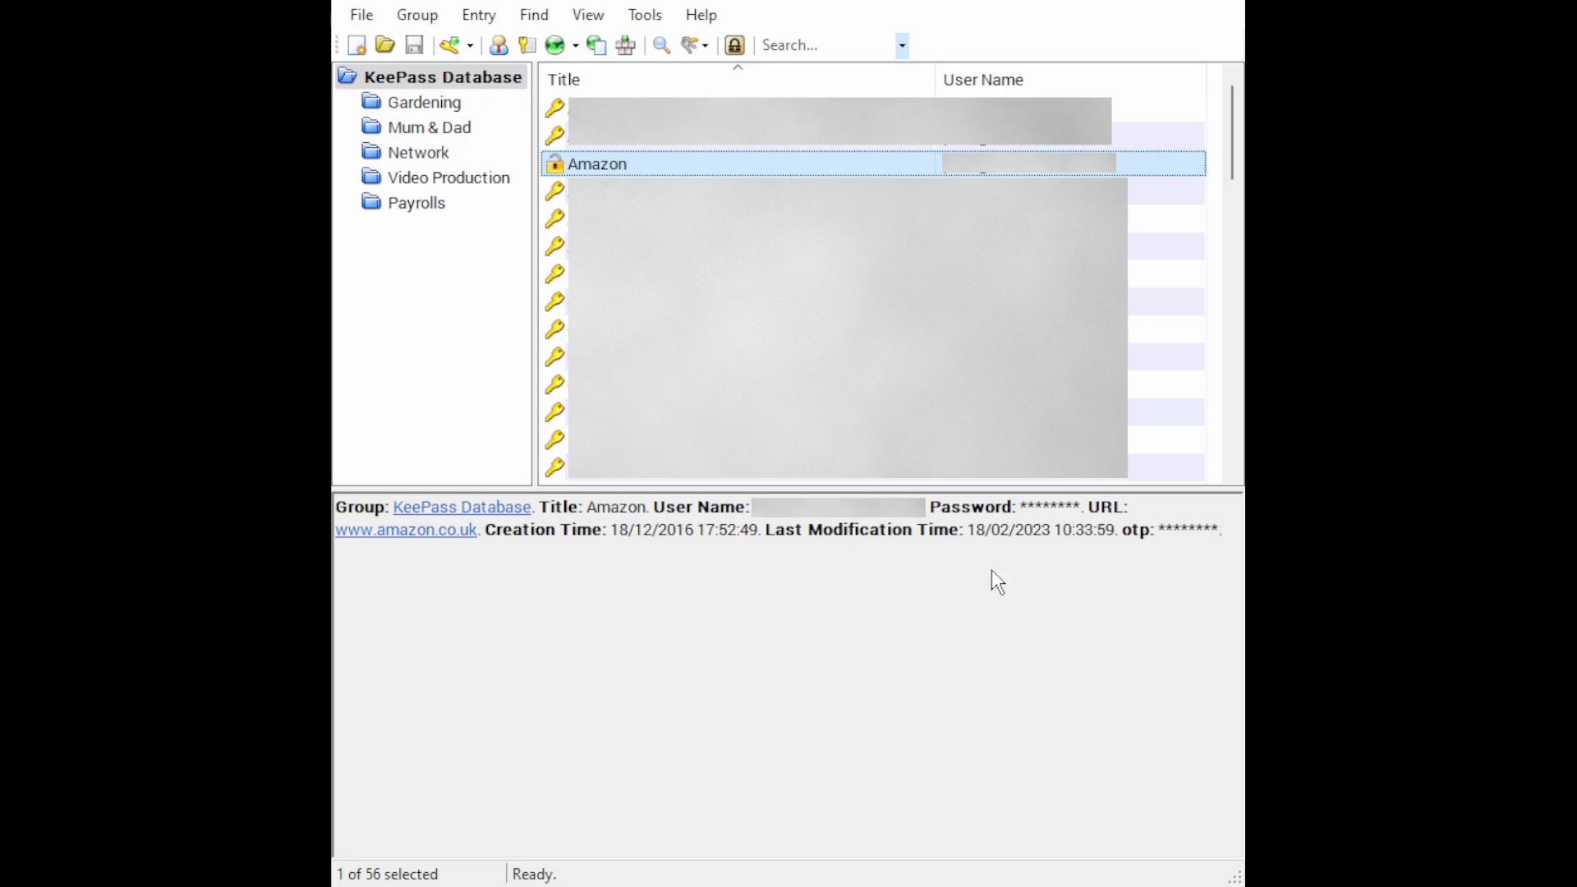
key("ctrl+c")
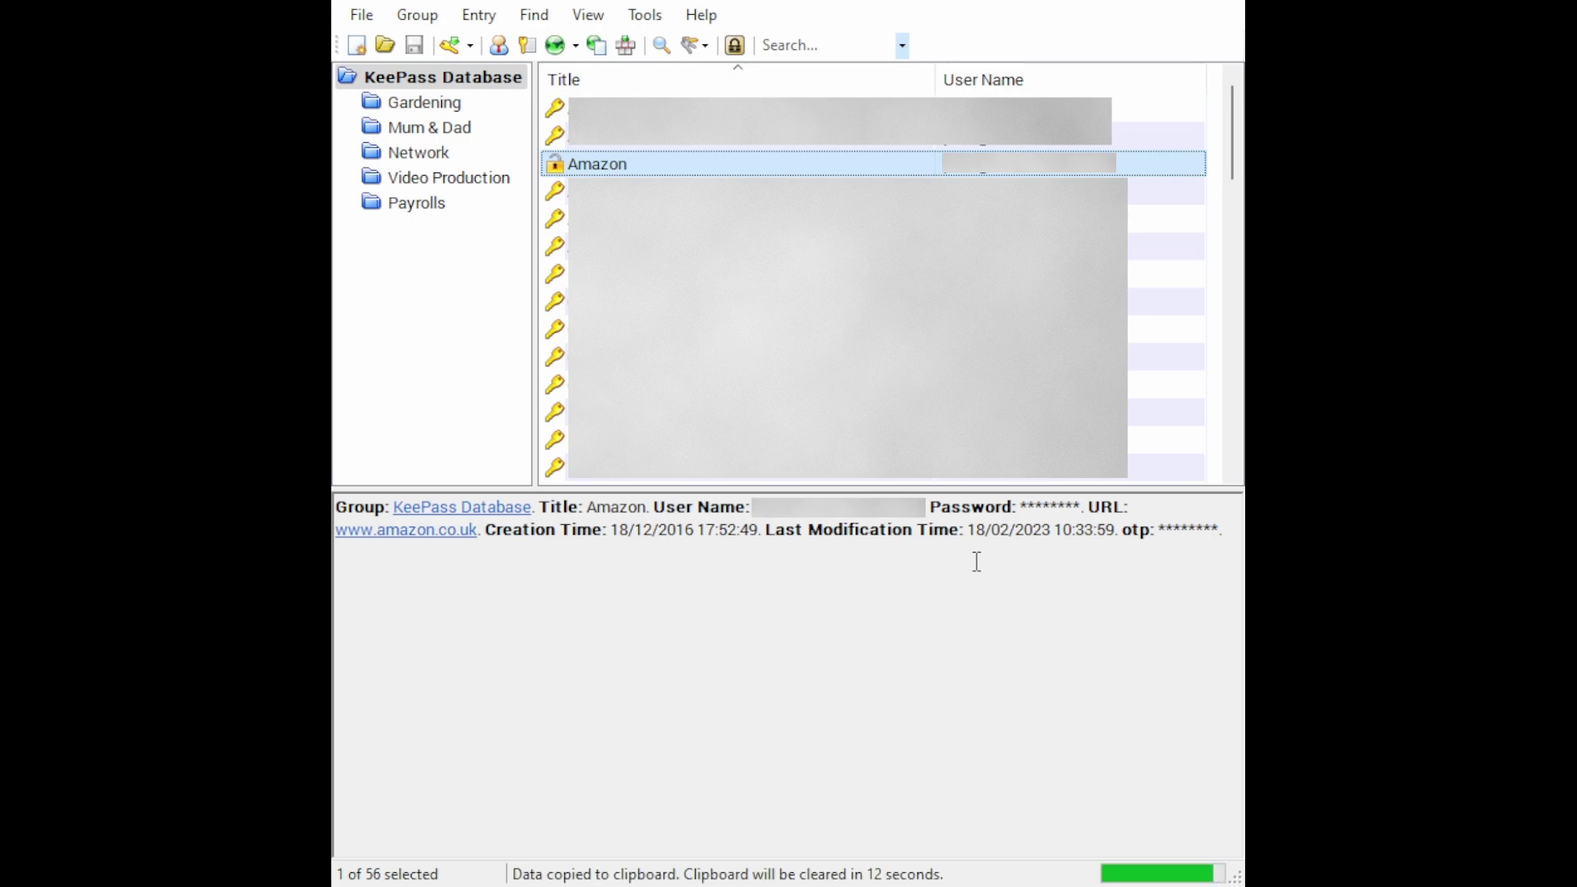
key("alt+Tab")
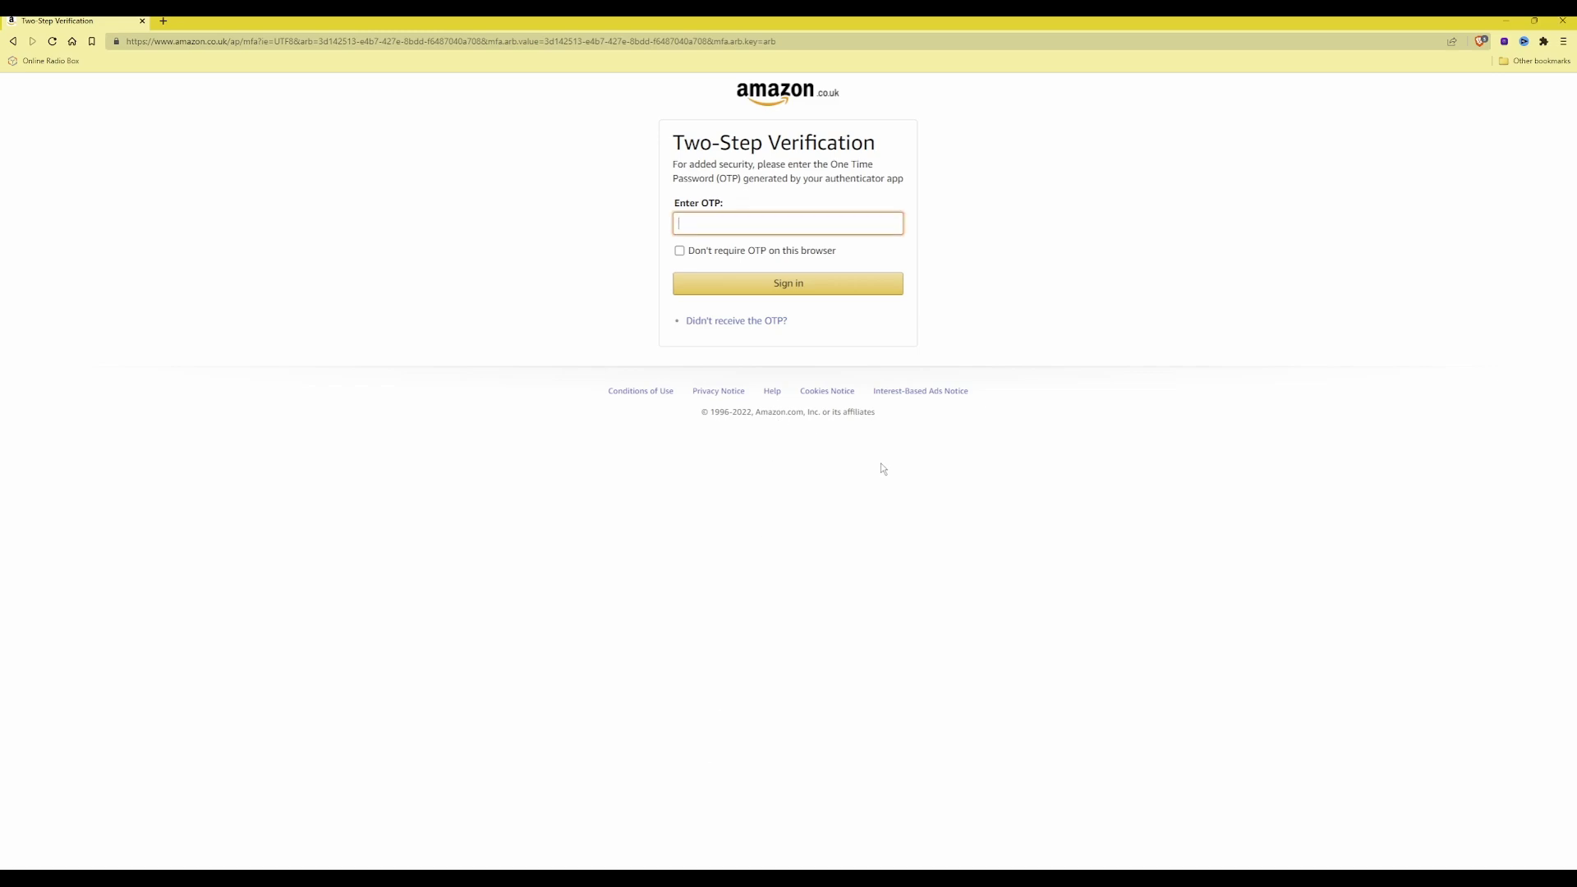
key("ctrl+v")
left_click(791, 285)
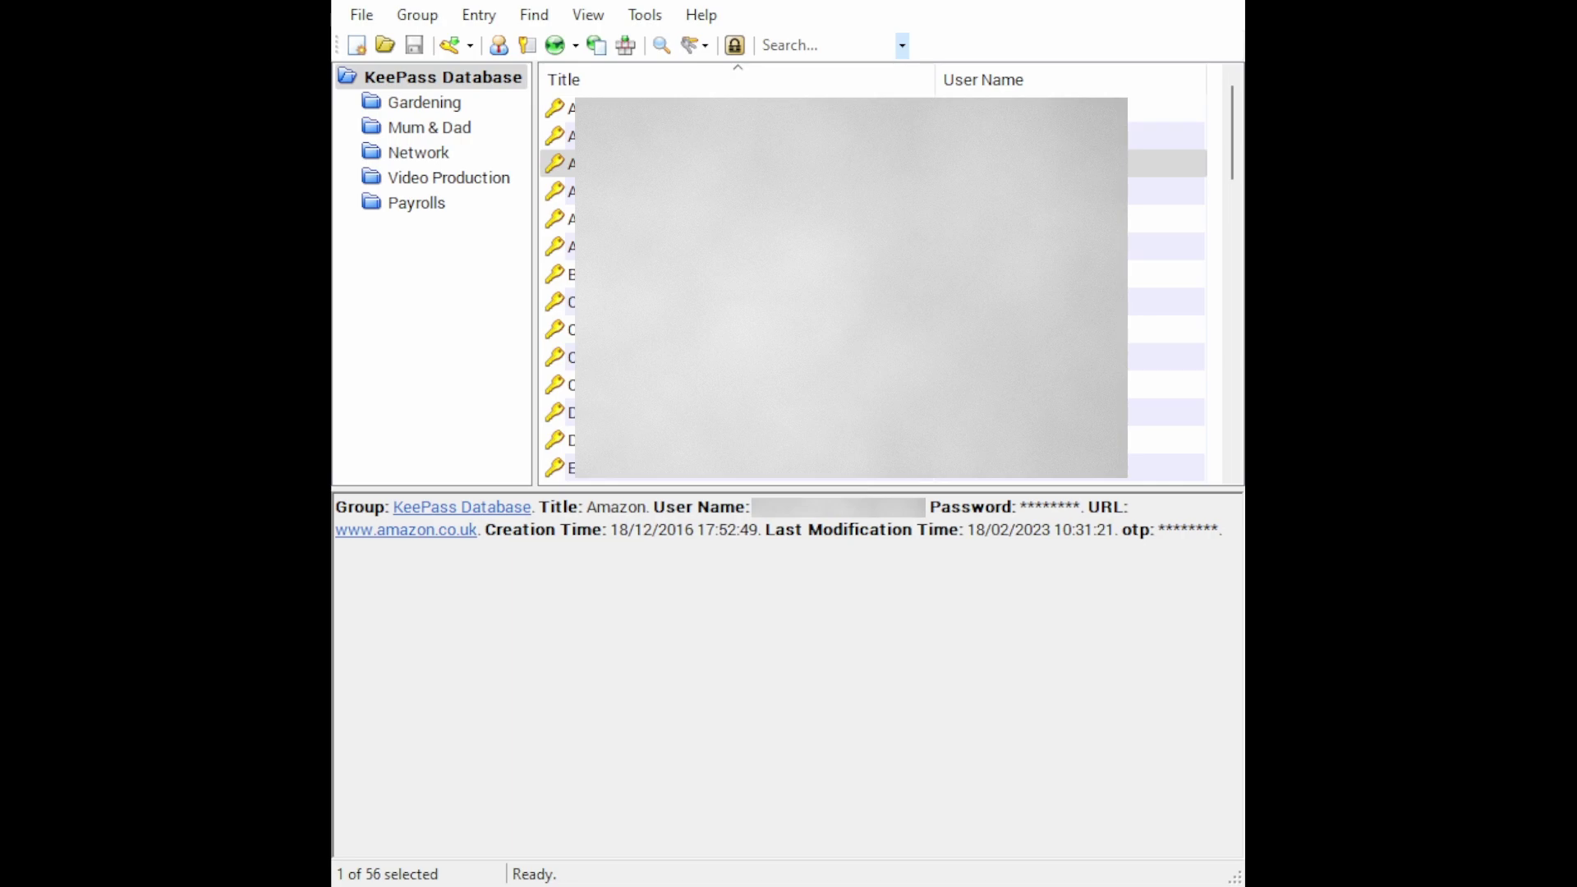
- In KeePass, change the Amazon entry's icon to the yellow open padlock and save the database
key("Return")
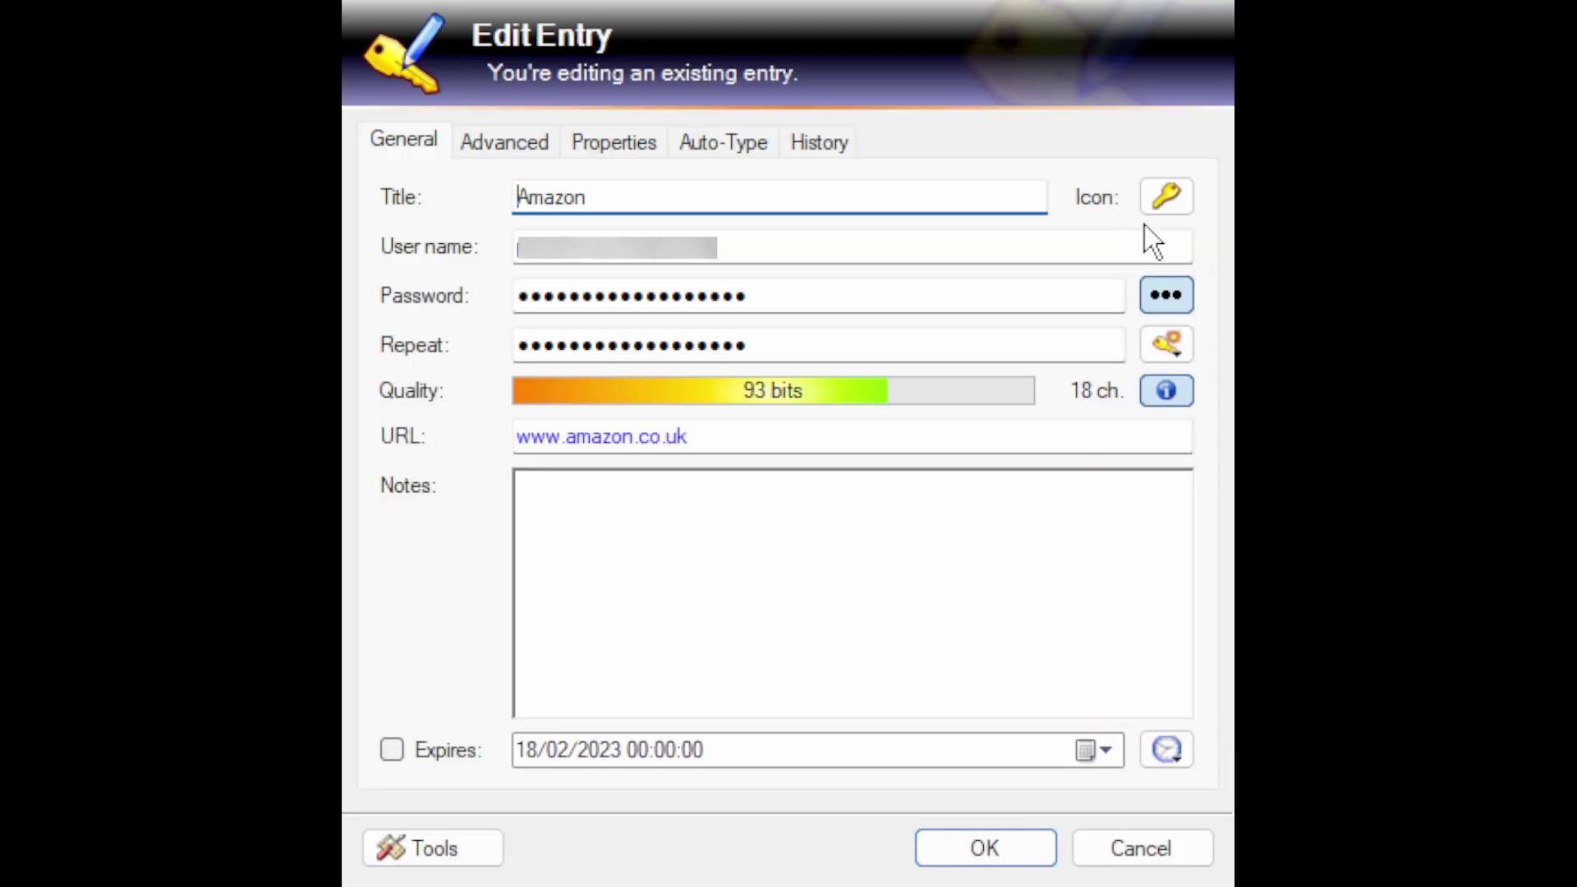
left_click(1164, 196)
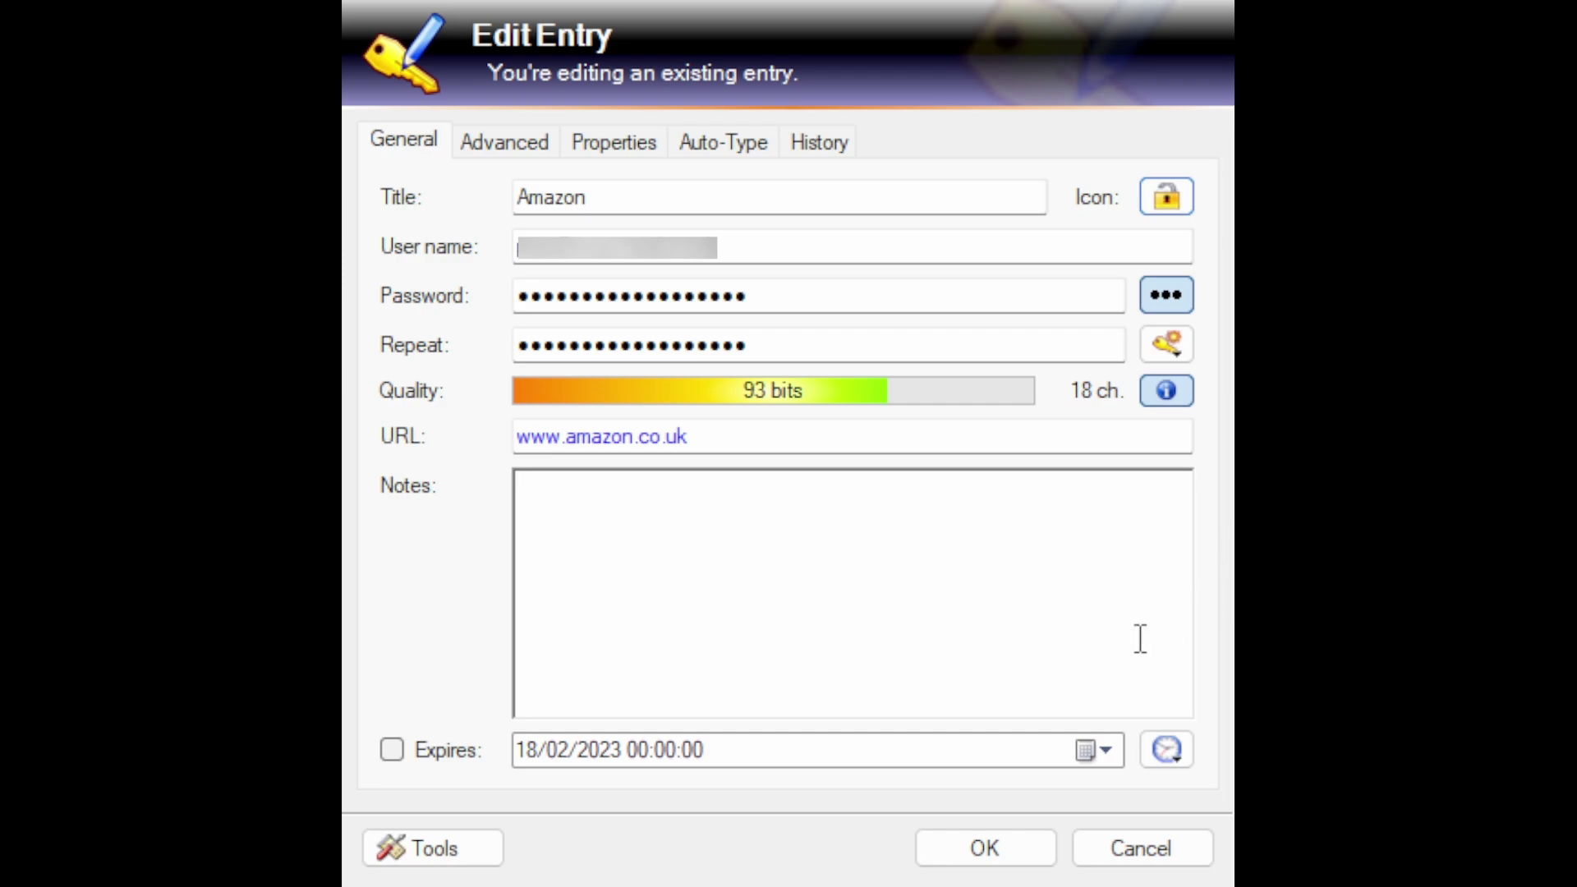
left_click(998, 848)
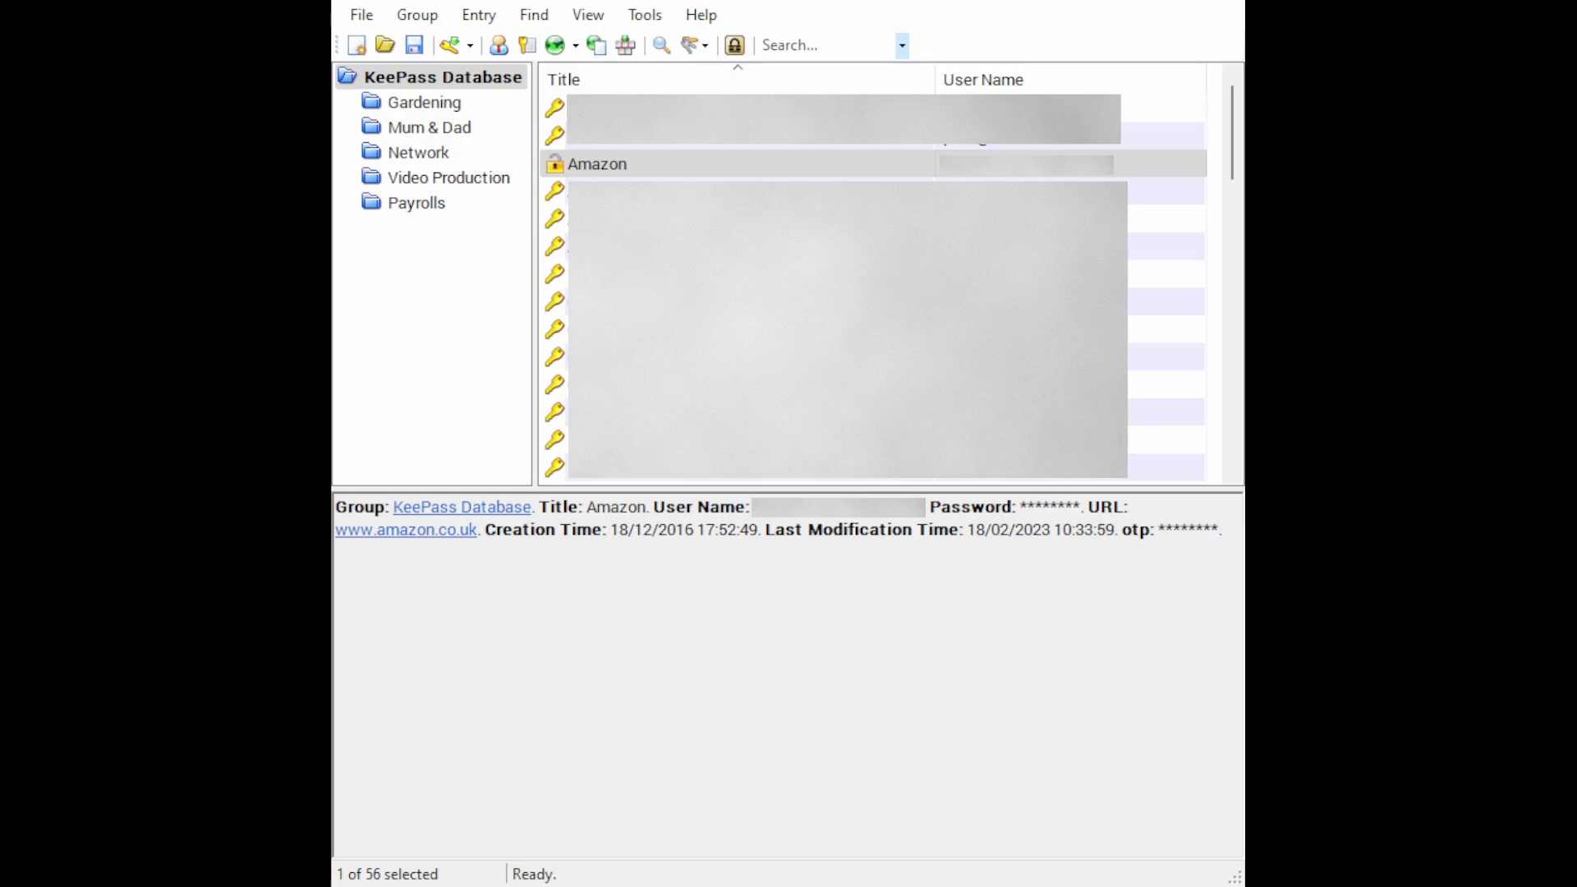
left_click(707, 736)
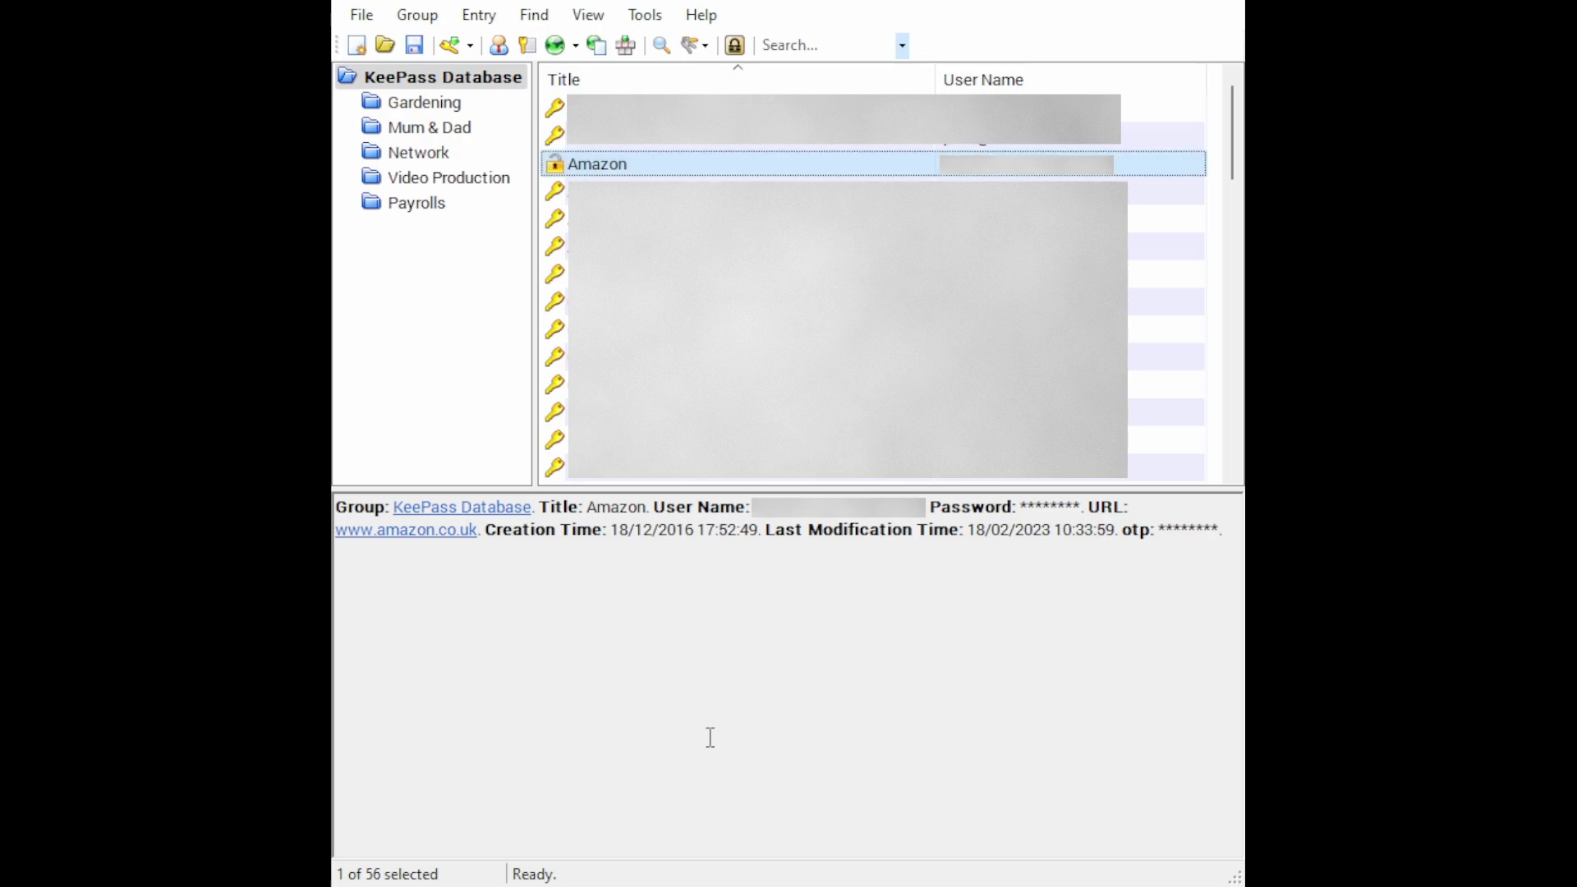
left_click(415, 47)
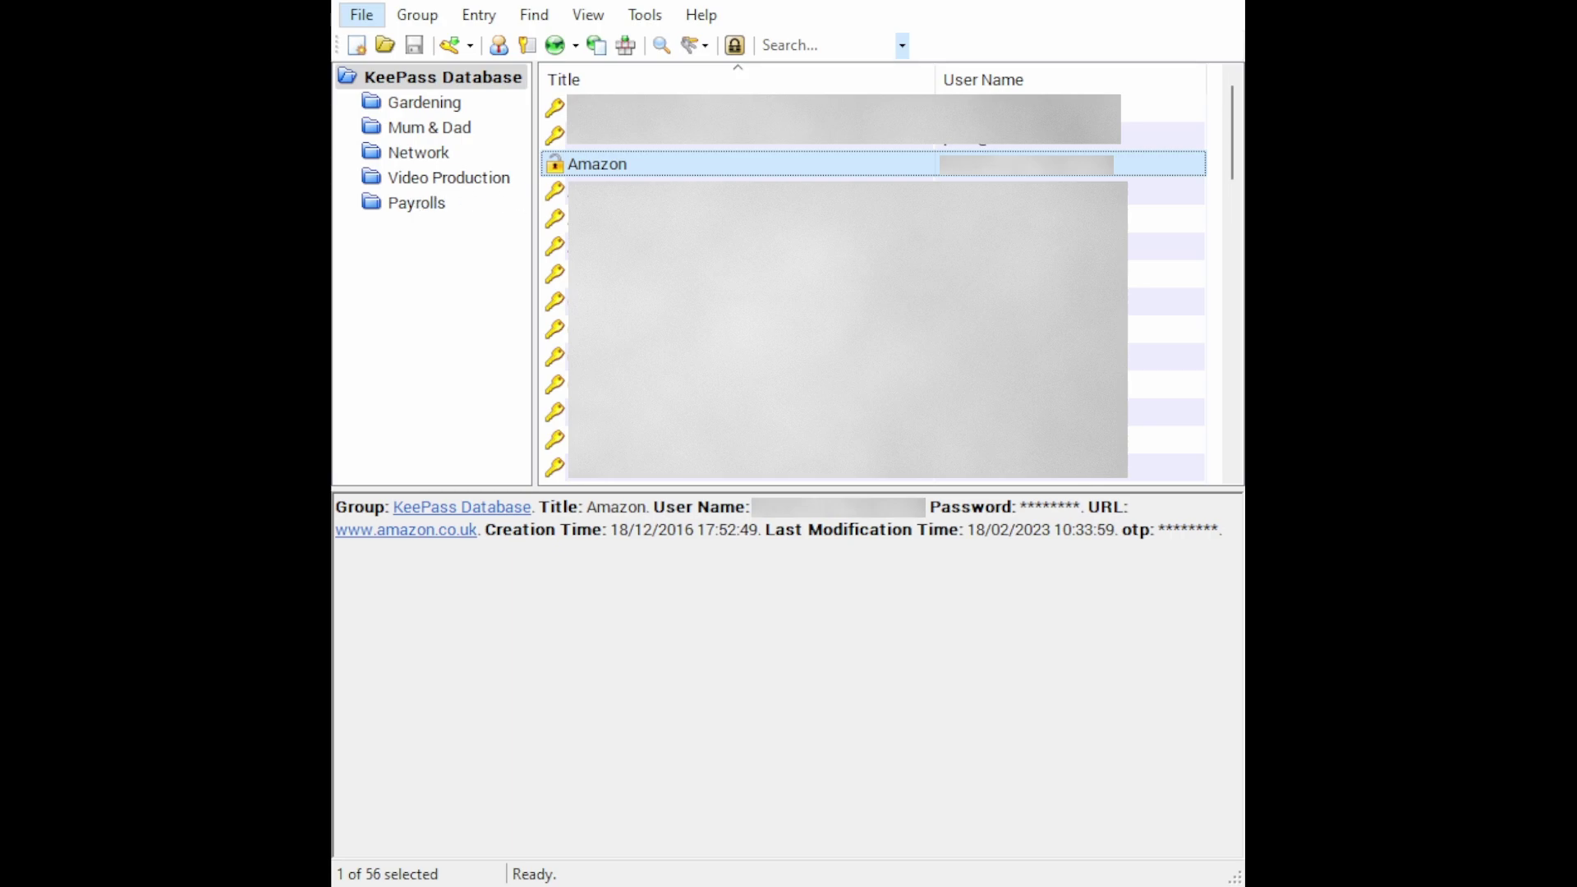
key("alt+Tab")
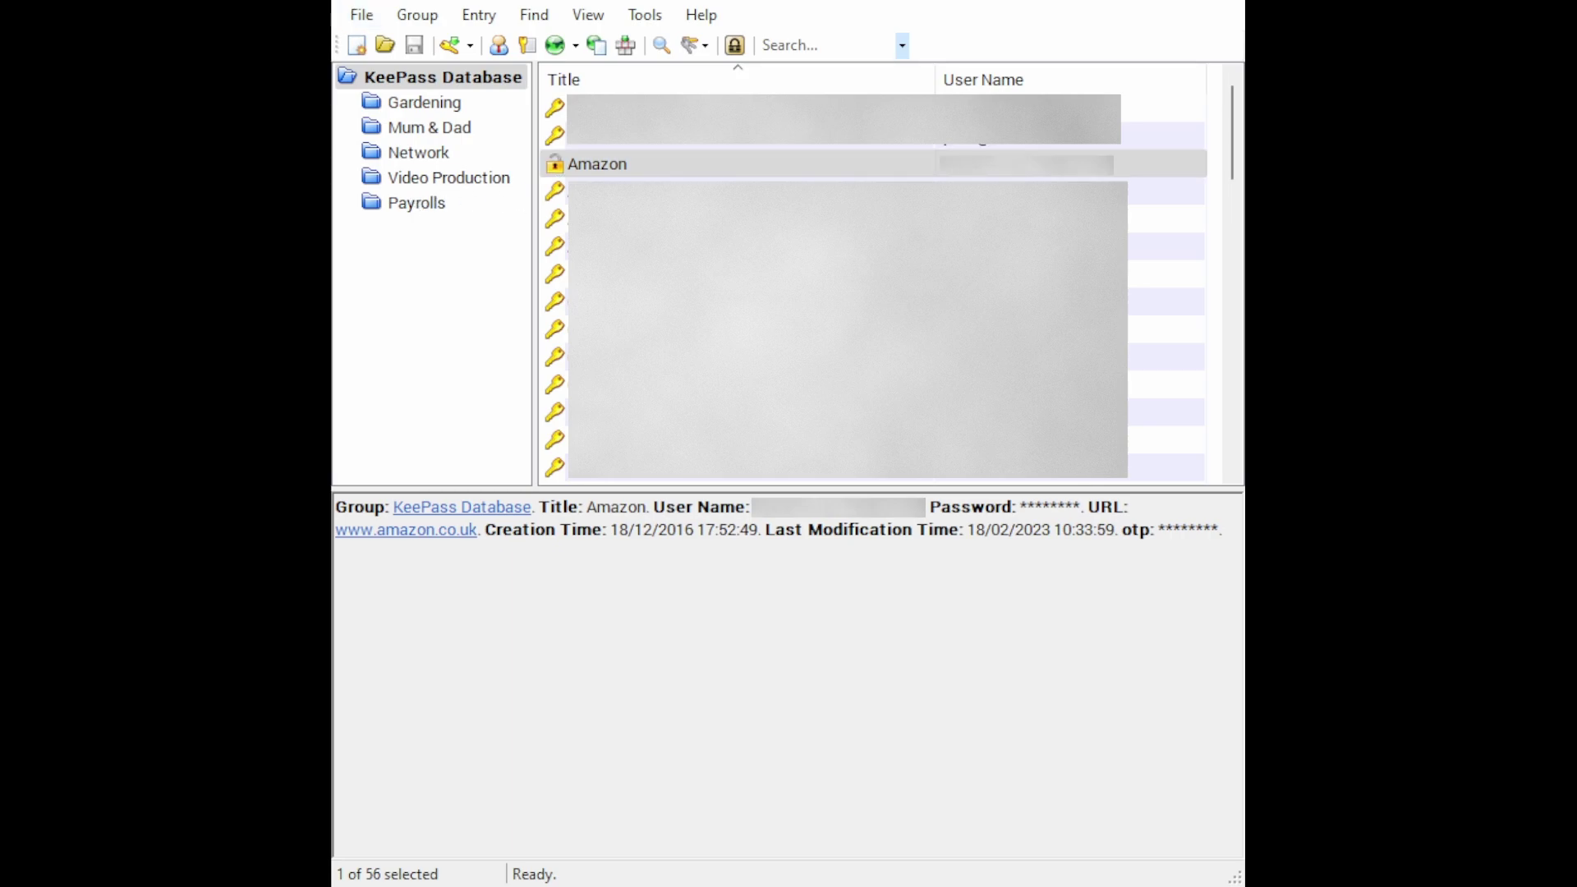
left_click(830, 8)
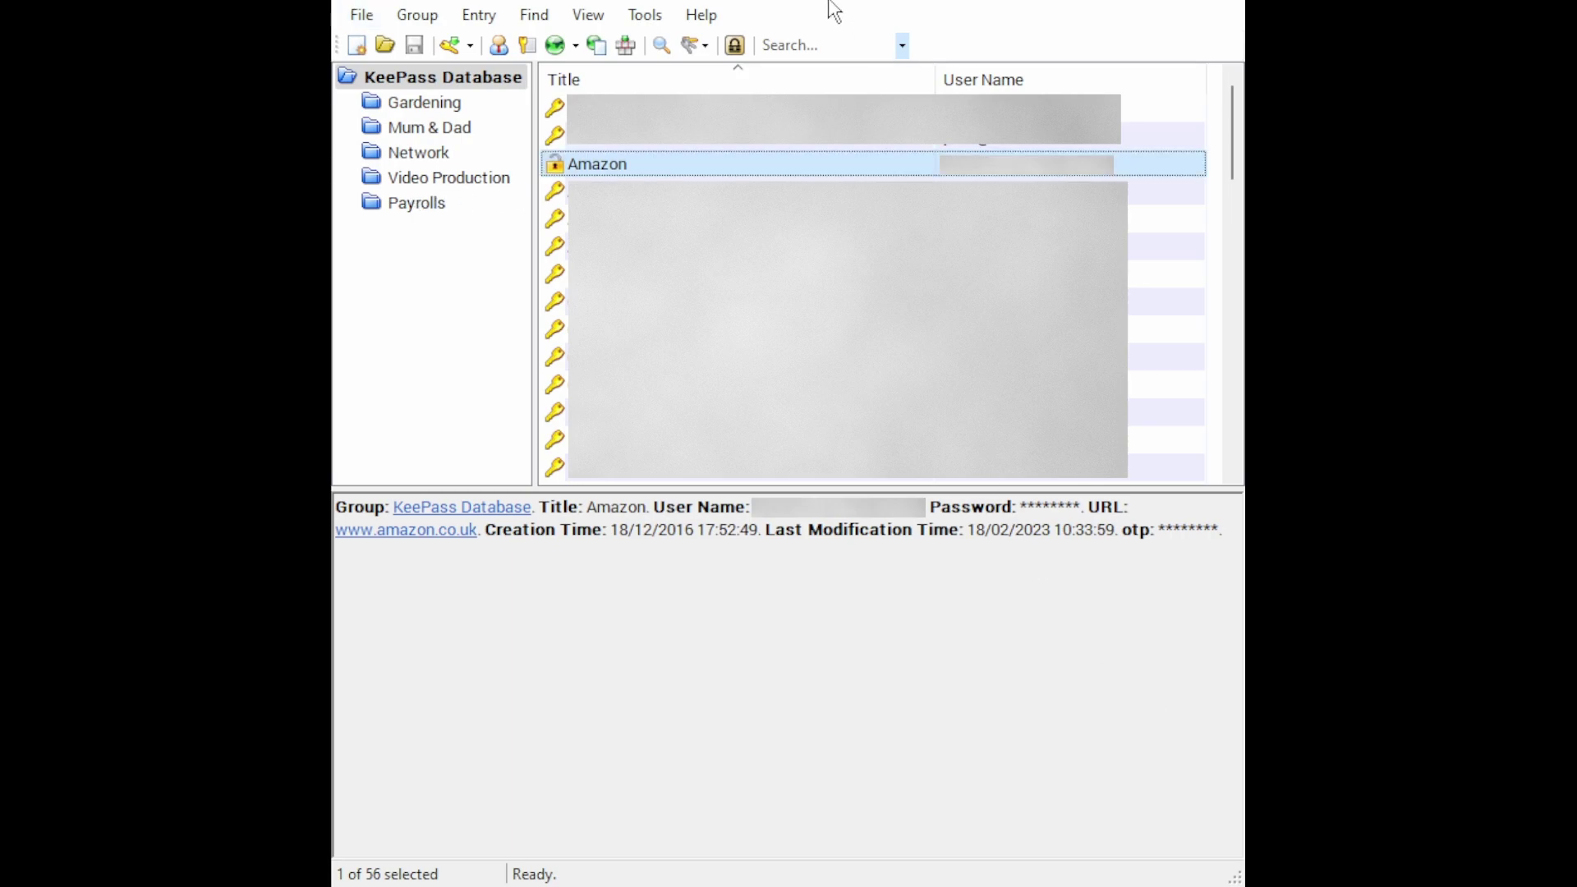